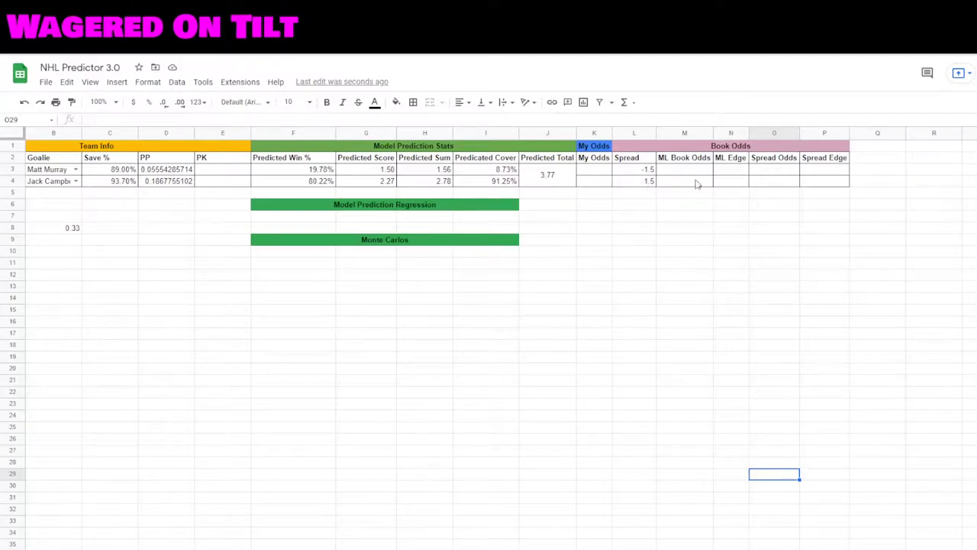
Step: Check which teams occupy rows 3 and 4 against their Spread values
click(651, 171)
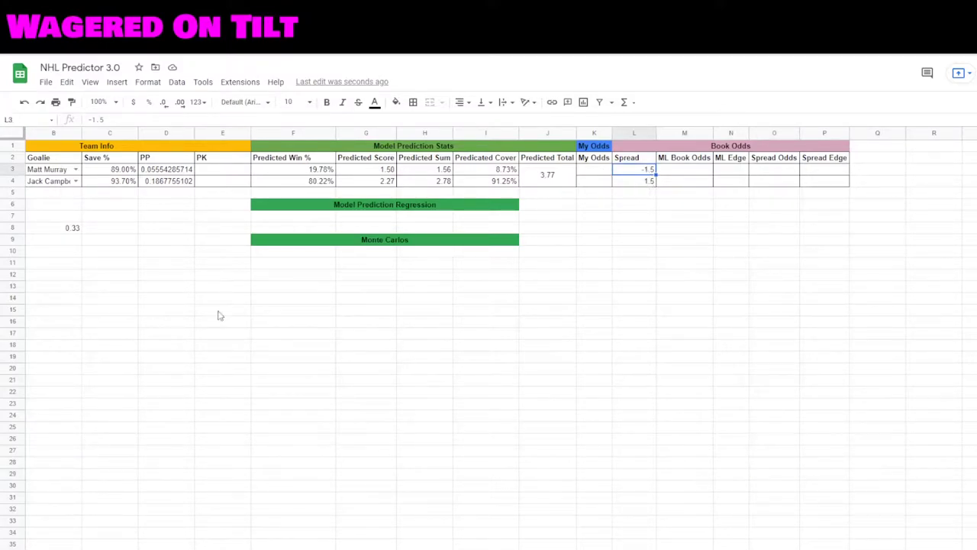
scroll(382, 210, left, 2)
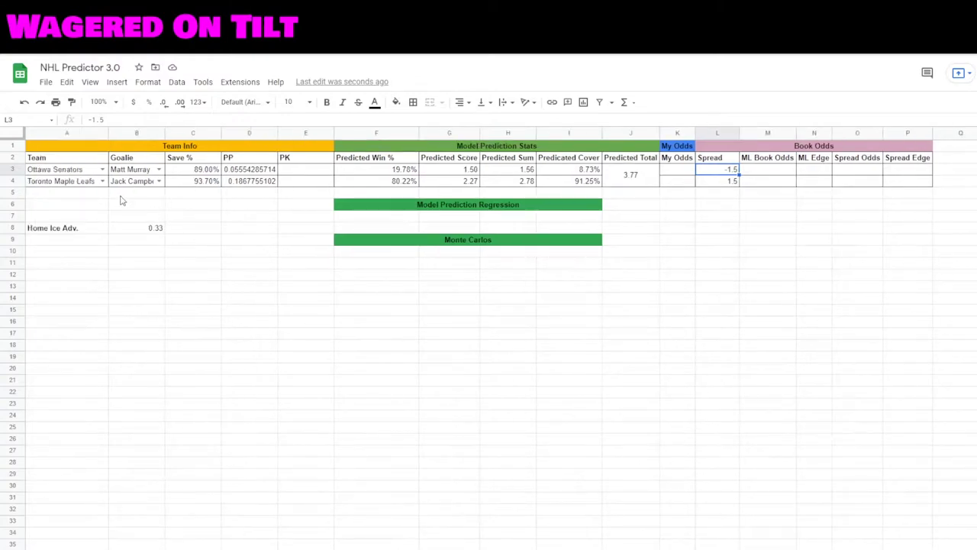
click(74, 171)
click(82, 183)
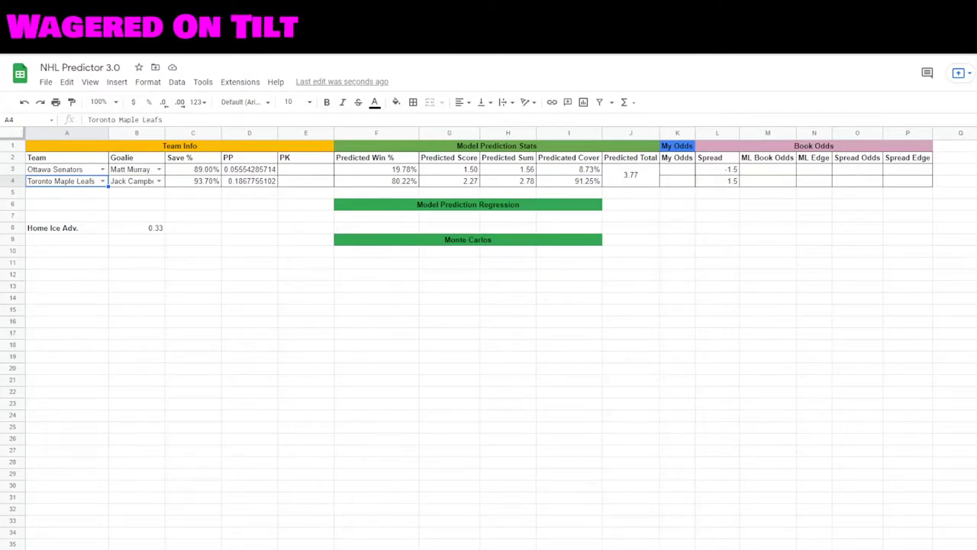
scroll(488, 229, right, 3)
Step: Enter spreads of 1.5 for Ottawa in L3 and -1.5 for Toronto in L4
click(577, 169)
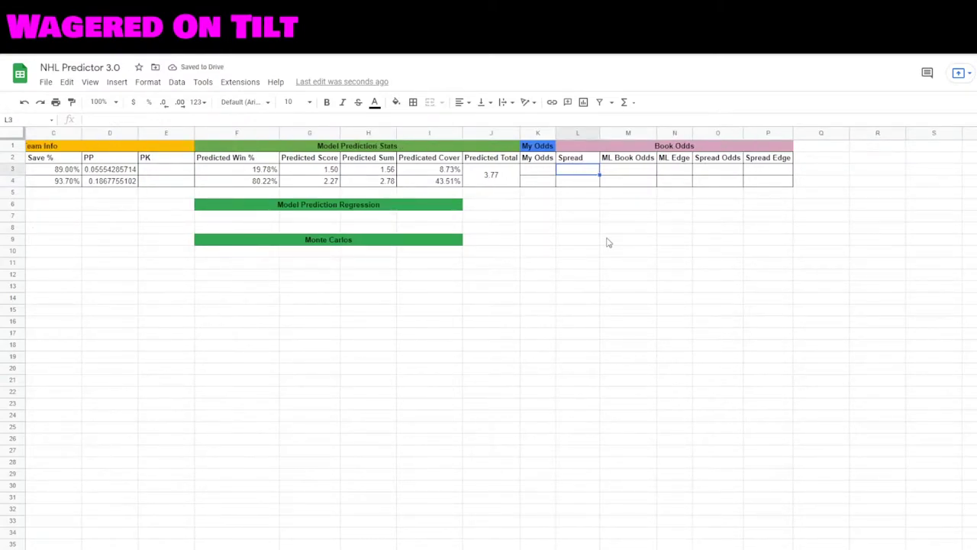
text(1.5)
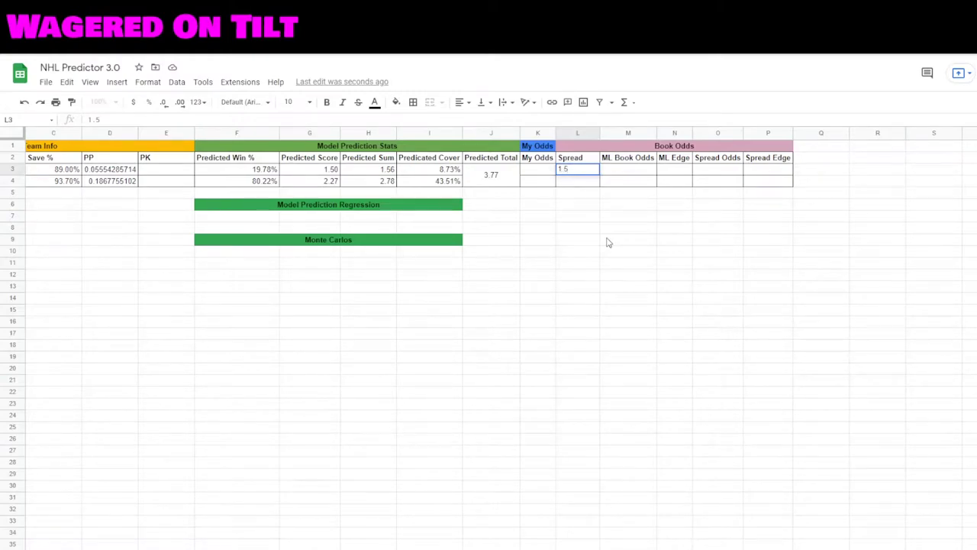
key(Return)
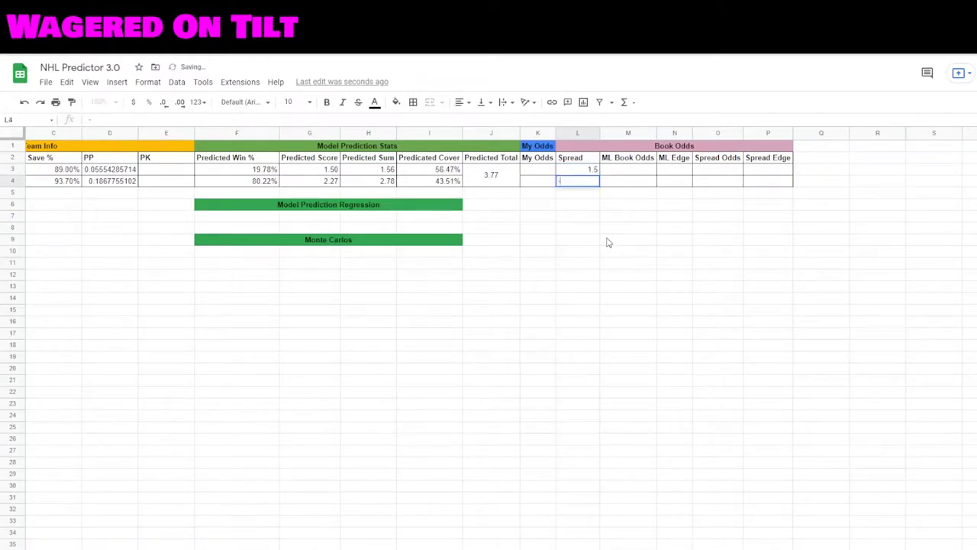
text(-1.5)
key(Tab)
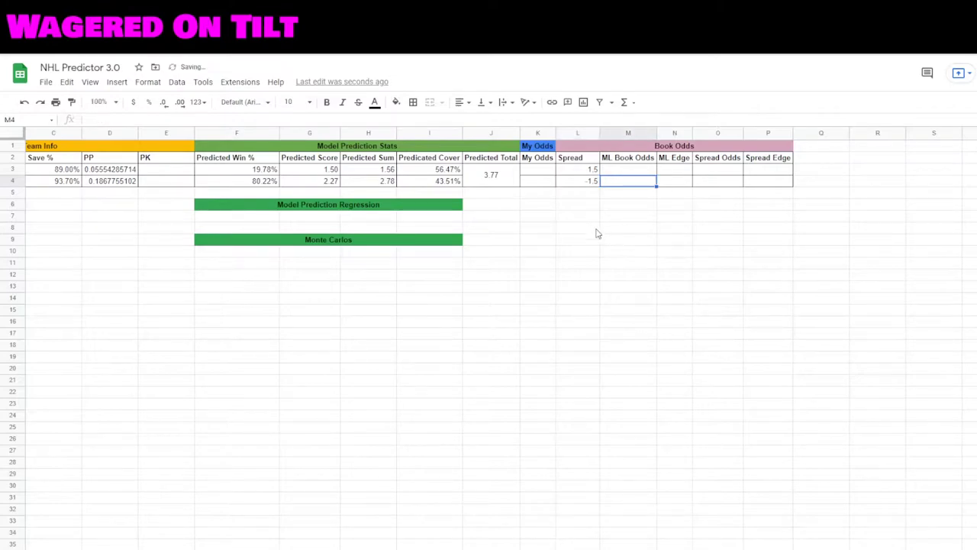
click(584, 172)
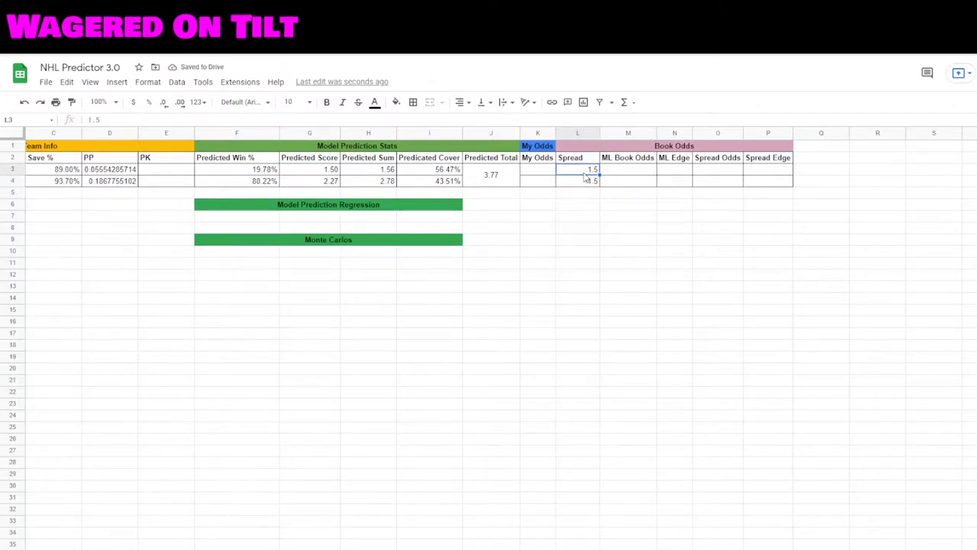
click(449, 170)
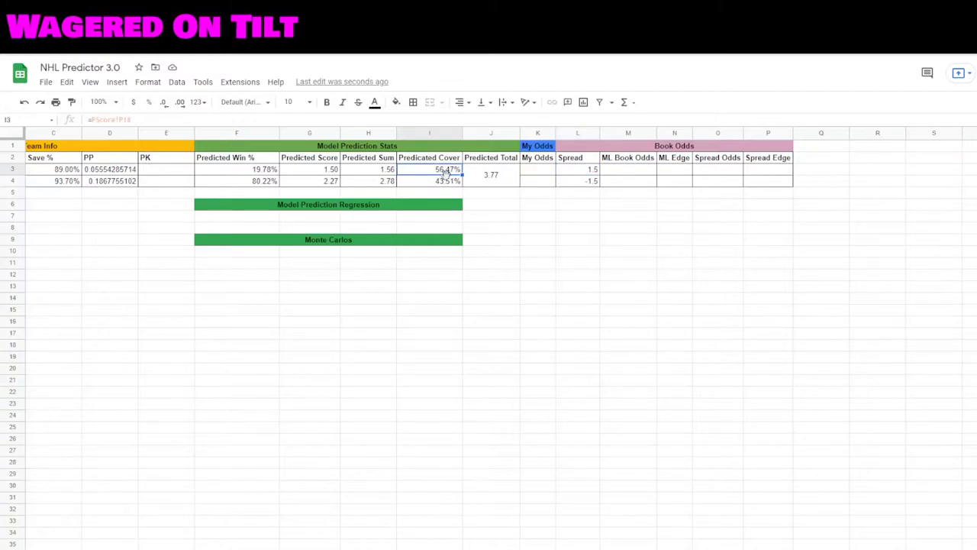
click(326, 171)
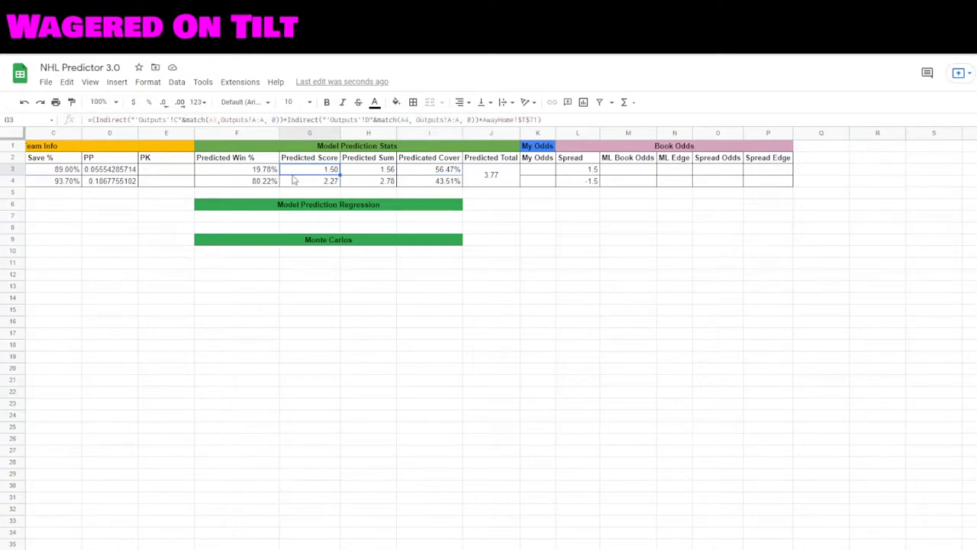
click(389, 171)
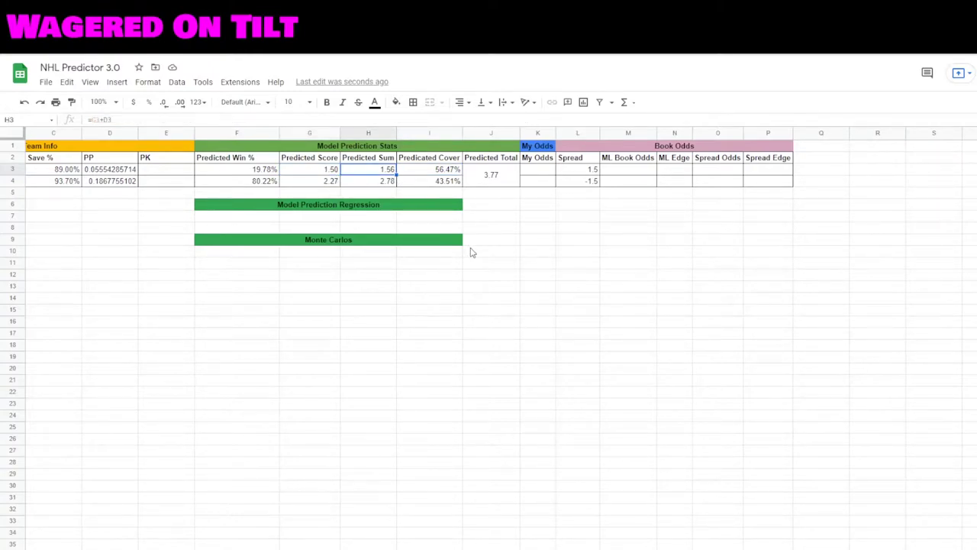
click(631, 173)
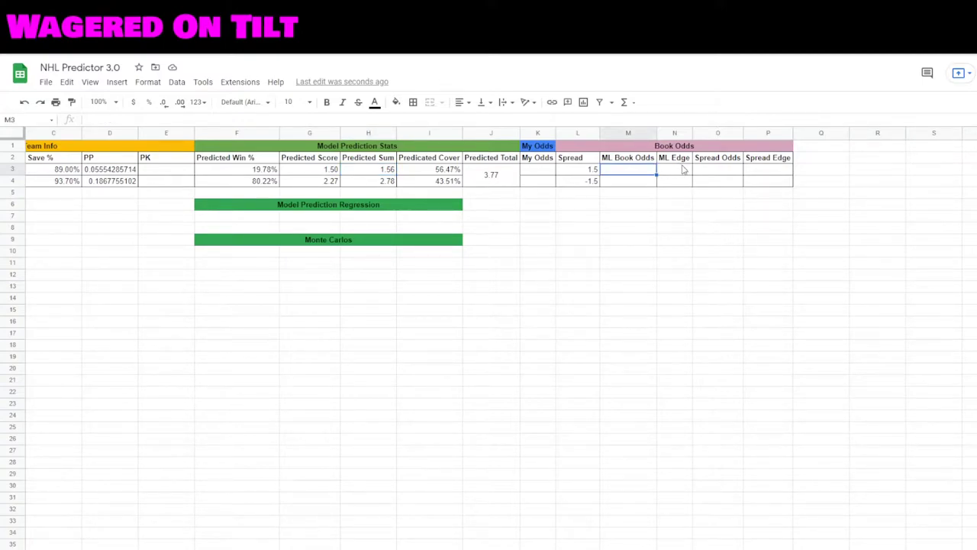
drag(683, 171, 684, 188)
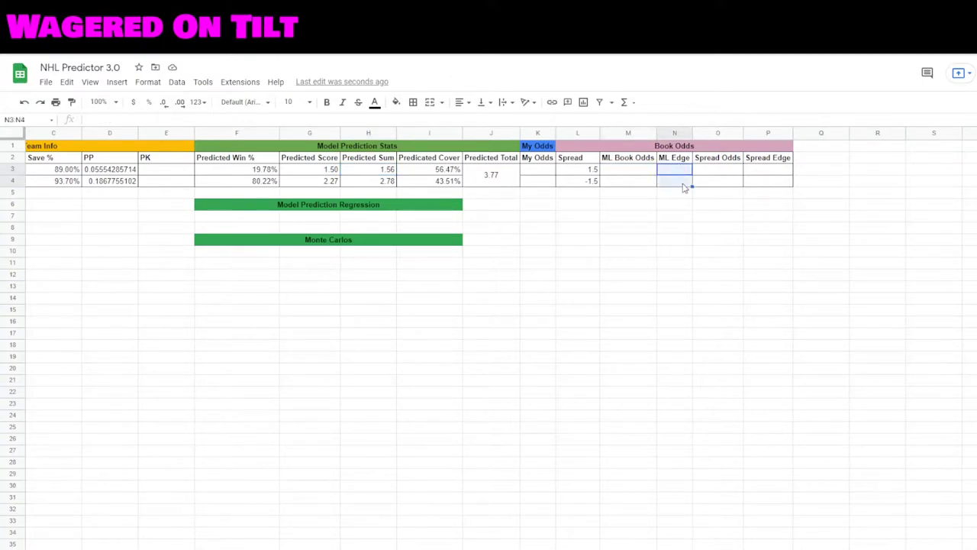
drag(776, 171, 775, 190)
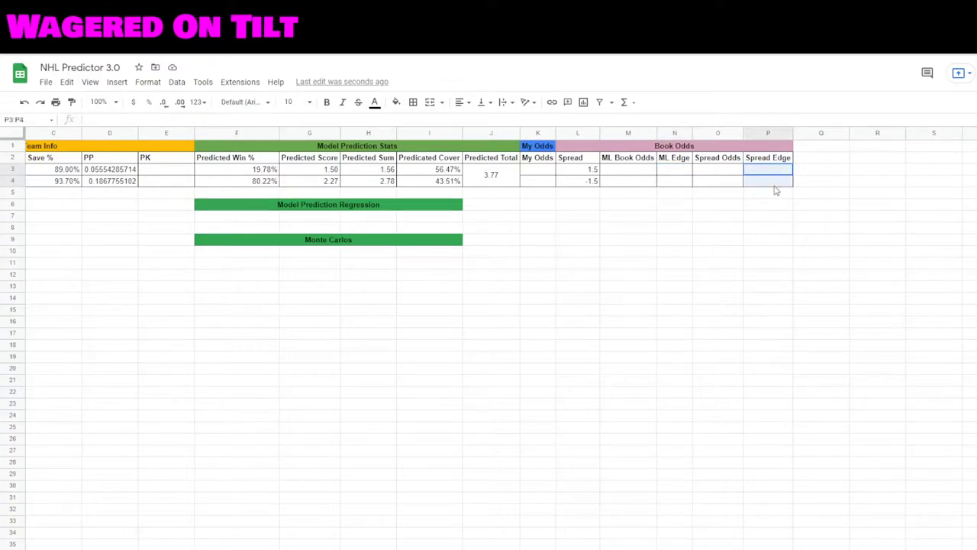
click(638, 174)
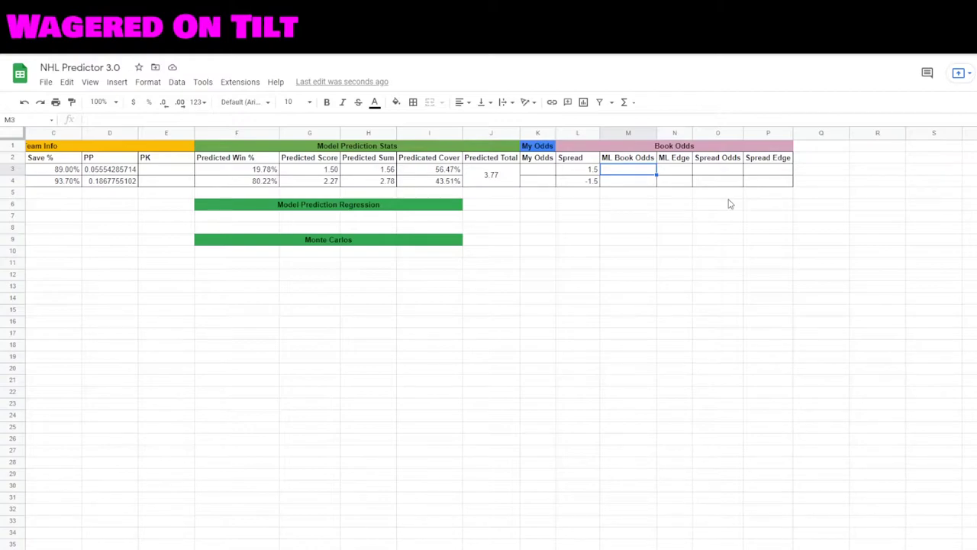
Step: Enter moneyline book odds of 140 in M3 and -300 in M4
text(140)
key(Return)
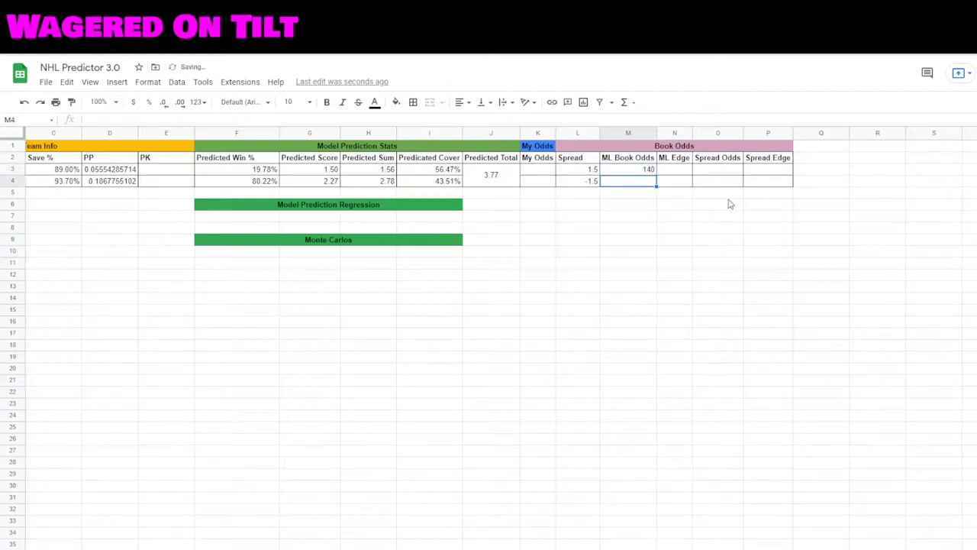
text(-300)
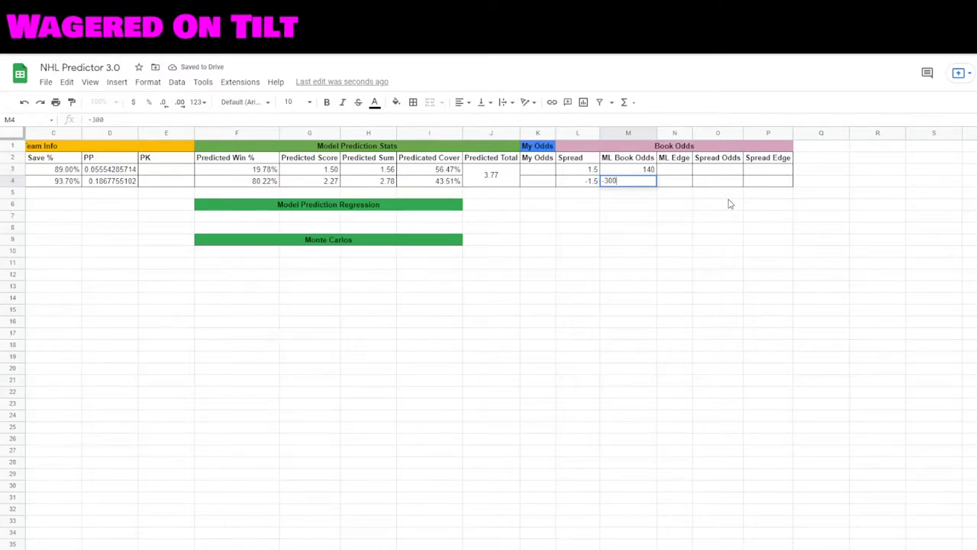
key(Tab)
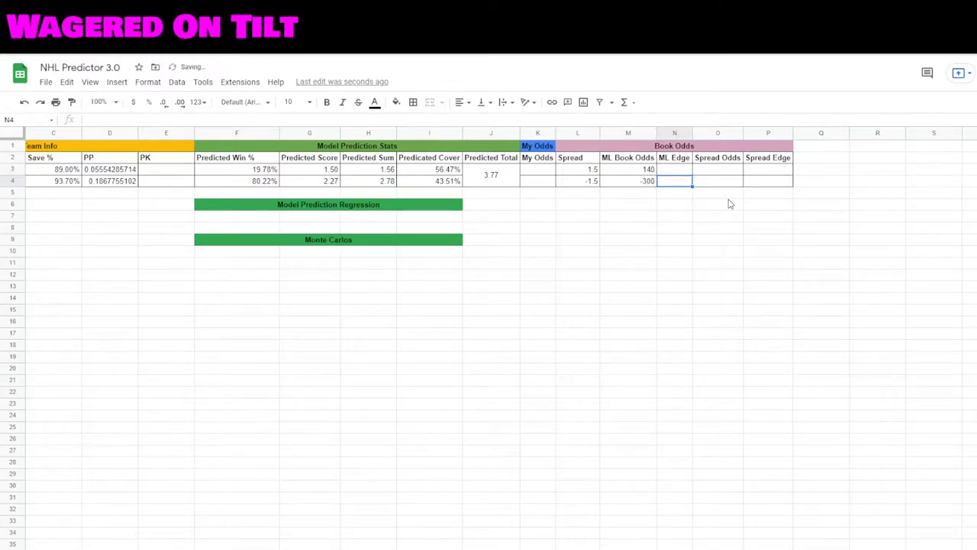
key(Up)
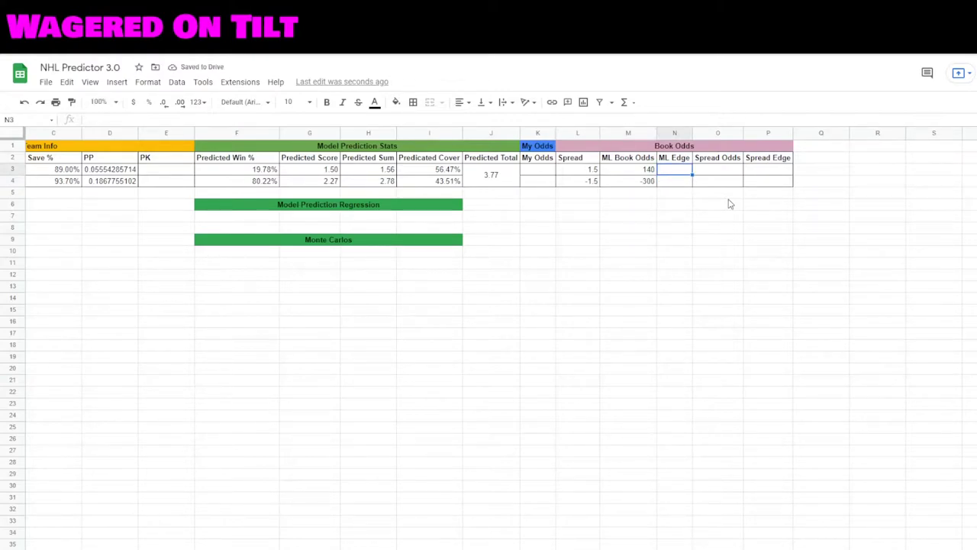
key(Left)
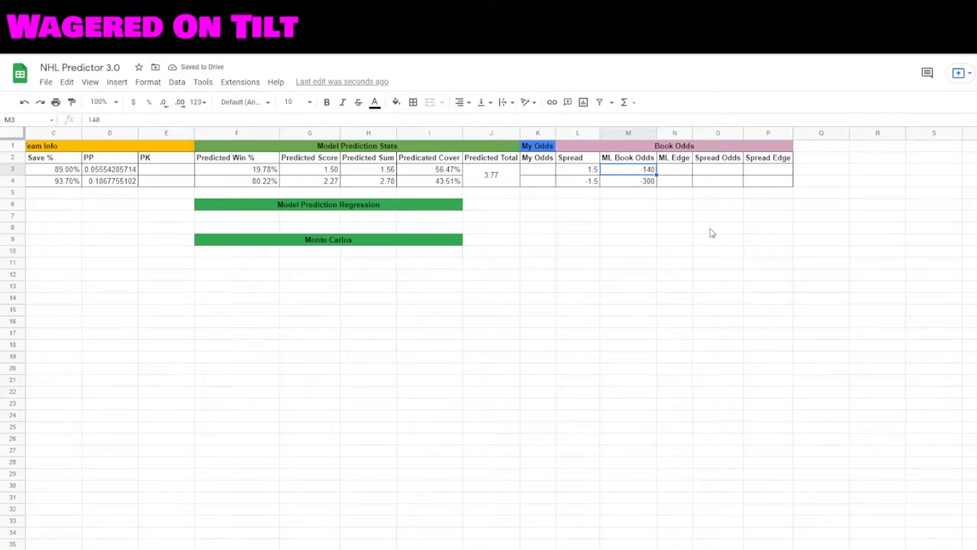
click(645, 188)
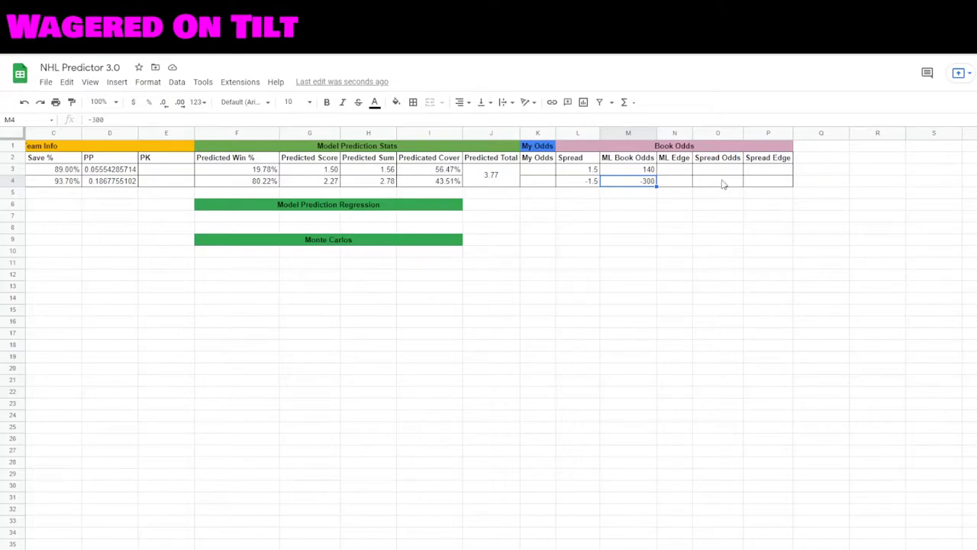
click(685, 173)
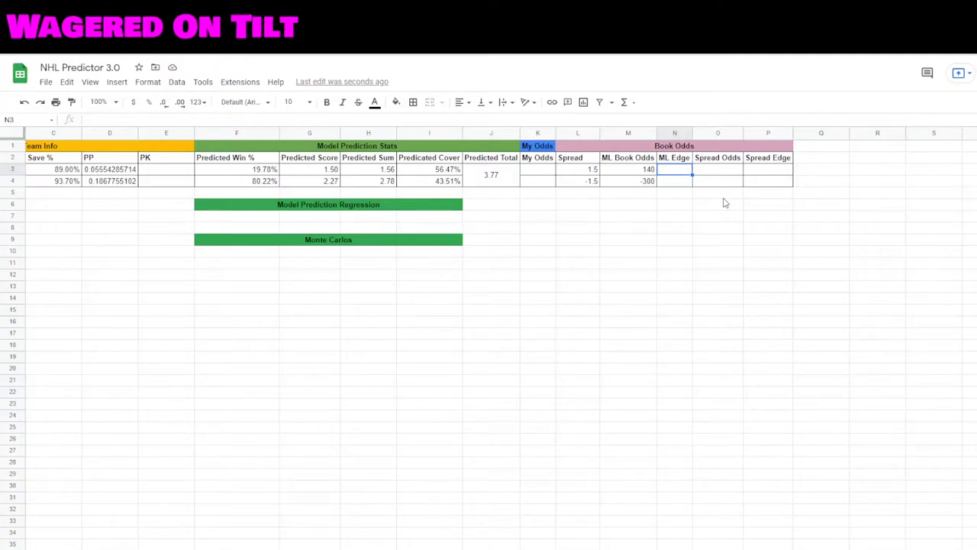
Step: Write the negative-odds branch of N3: =IF(M3<0, (((ABS(M3)+100)*F3)-ABS(M3))/ABS(M3)
text(=)
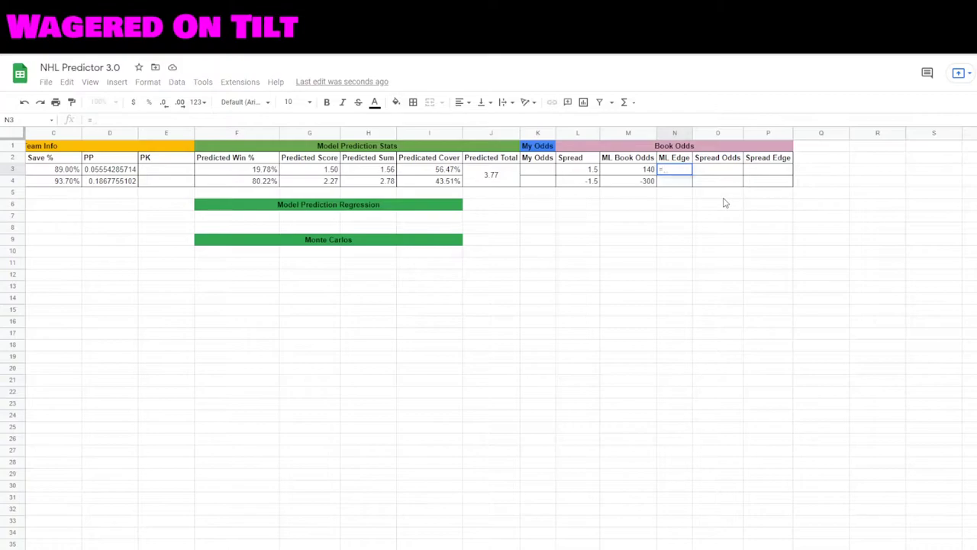
text(IF(M3<0, )
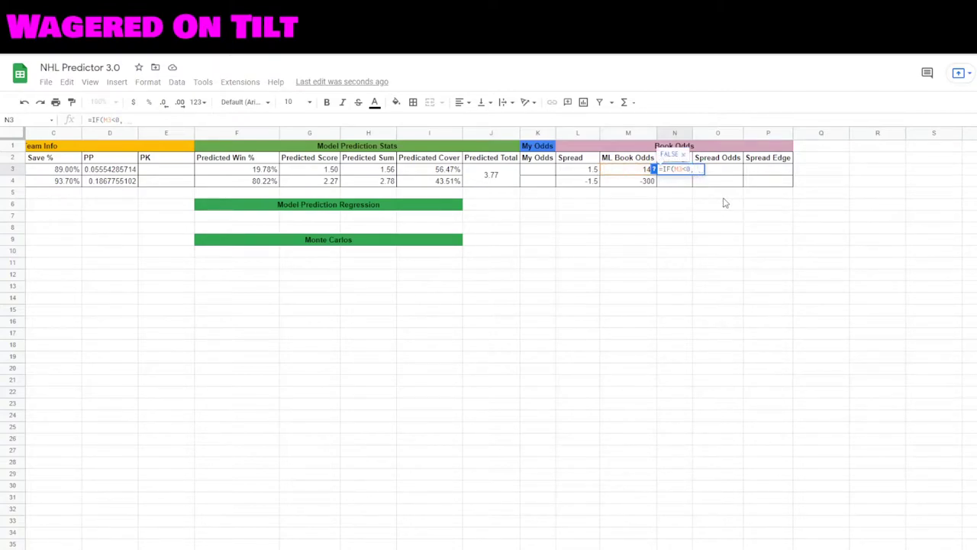
text(()
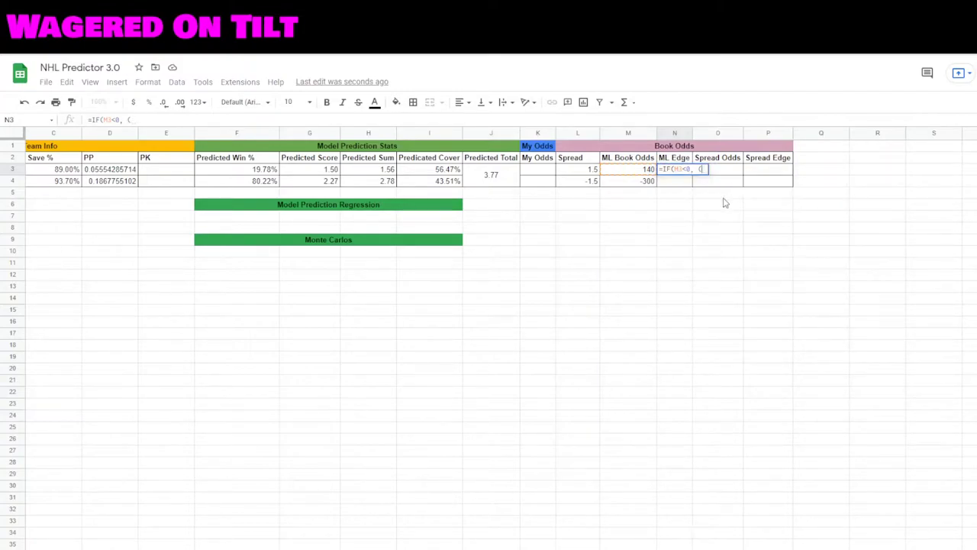
text(ABS()
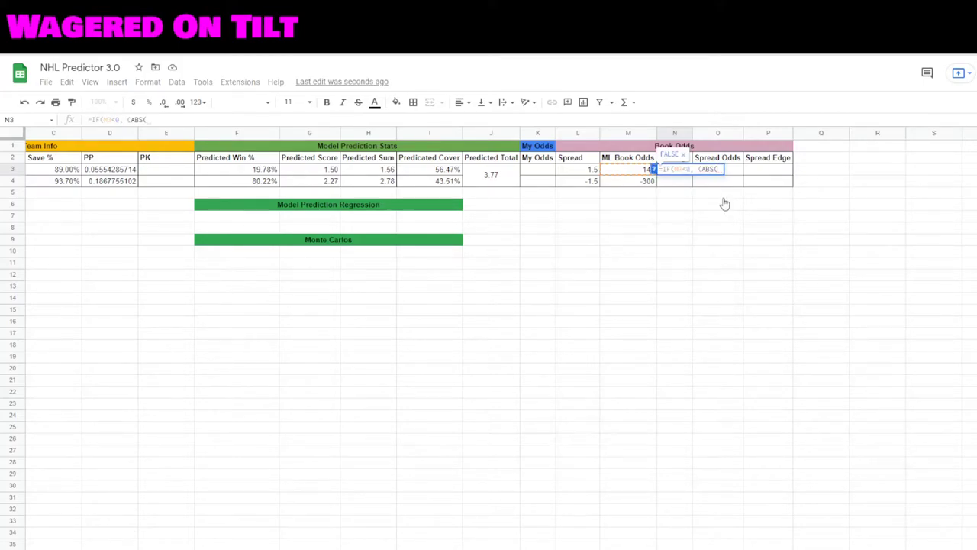
text(M3)
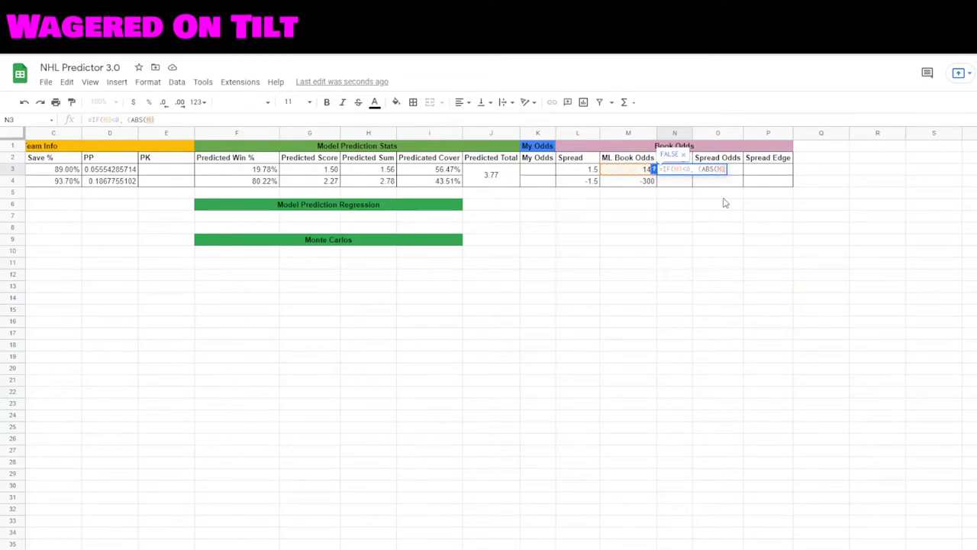
text()+100)
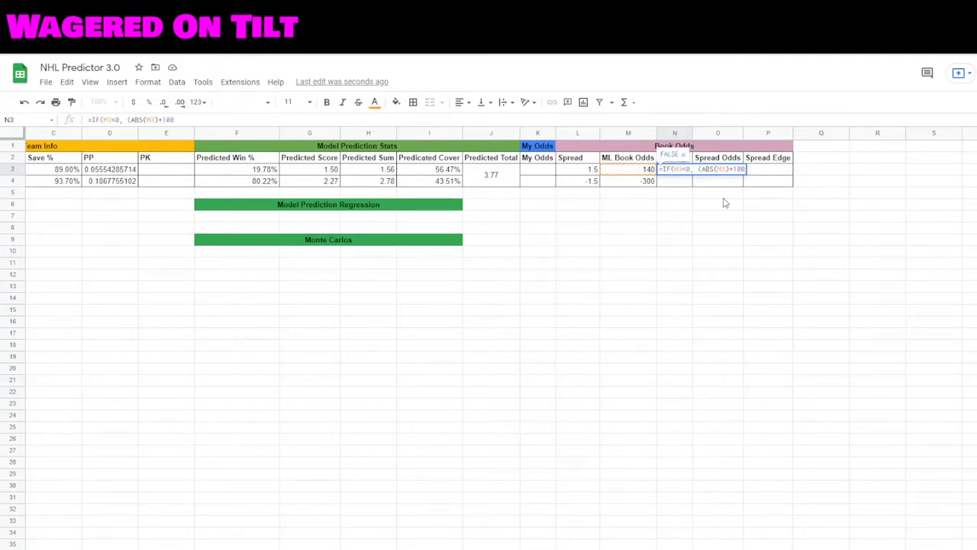
text()*)
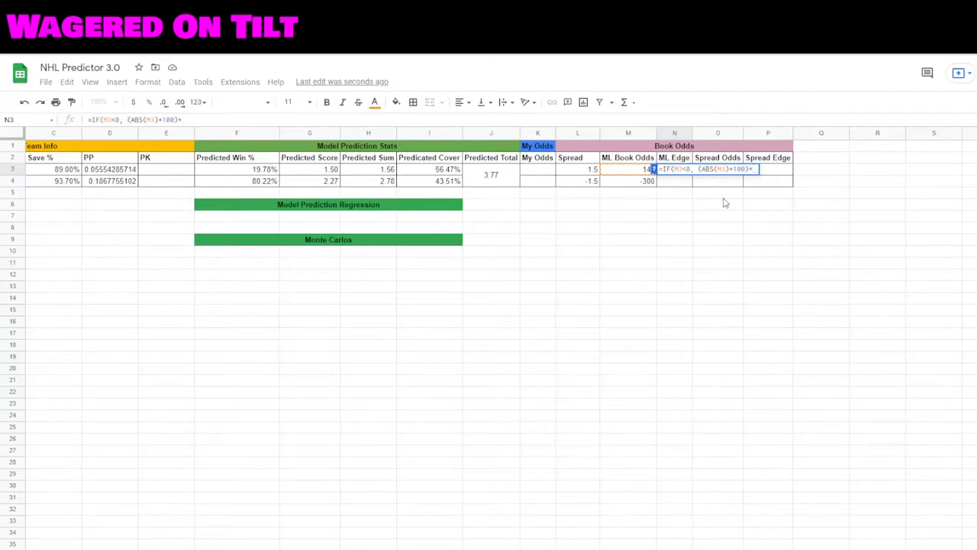
text(F3)
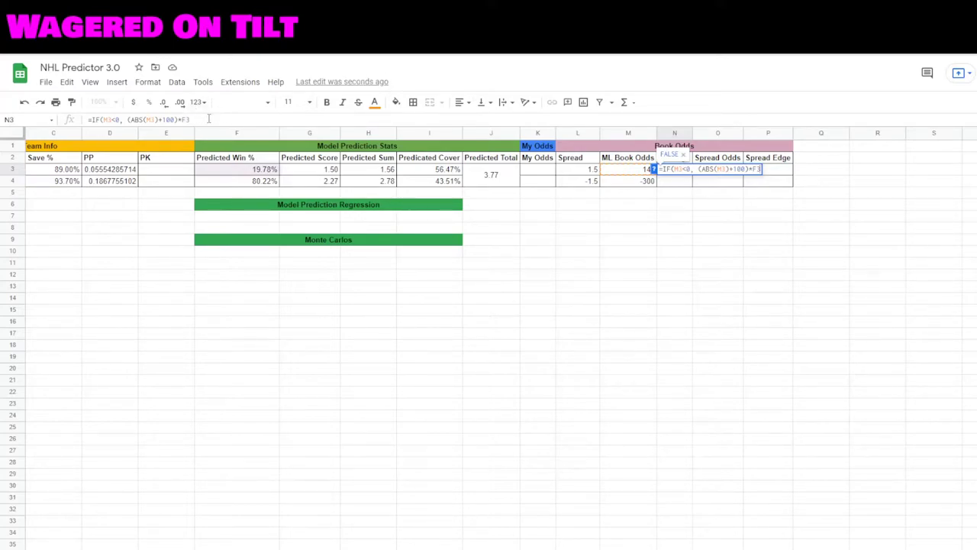
click(208, 119)
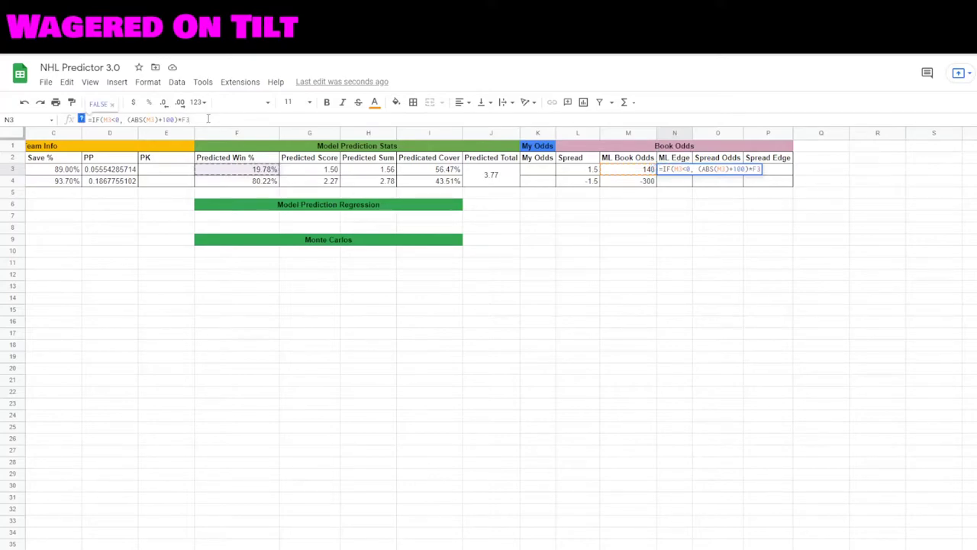
text()-)
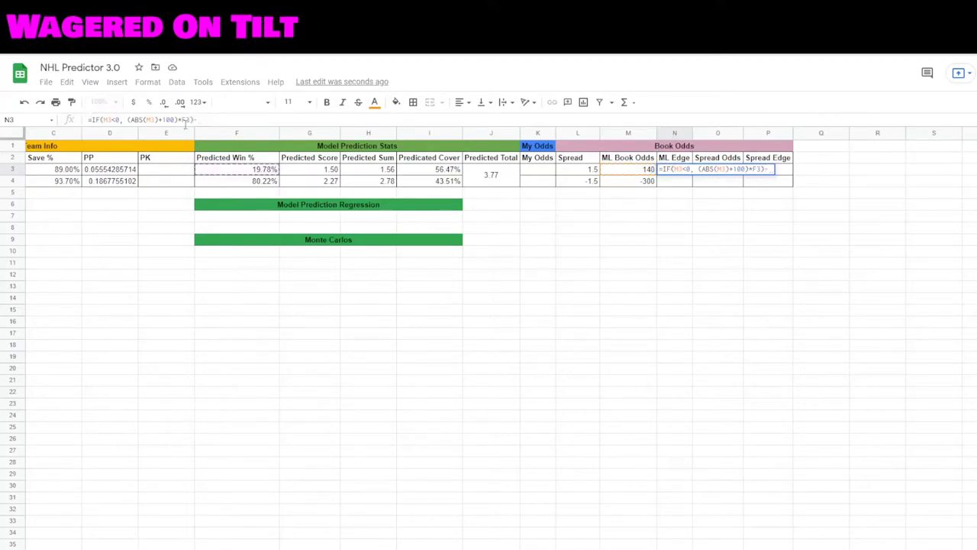
click(126, 120)
text(()
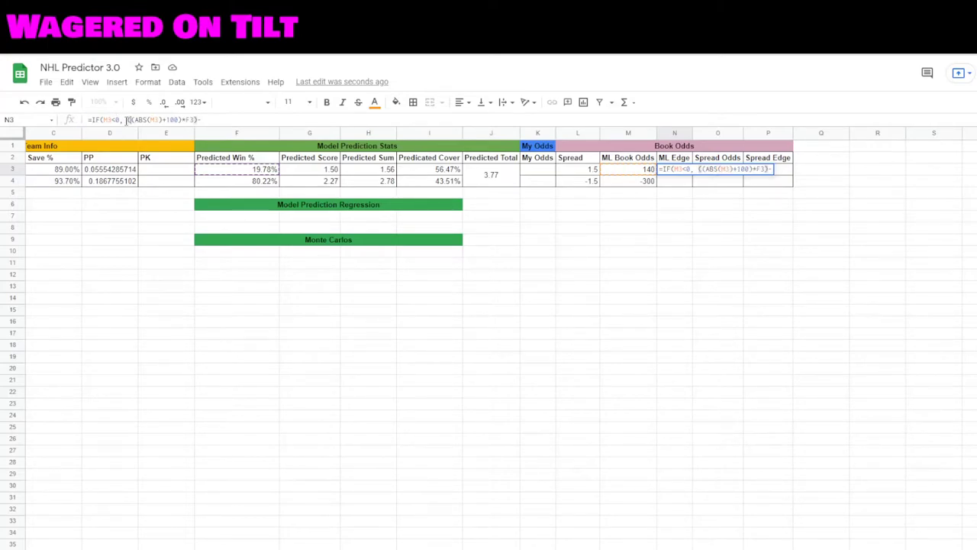
click(274, 120)
text(ABS()
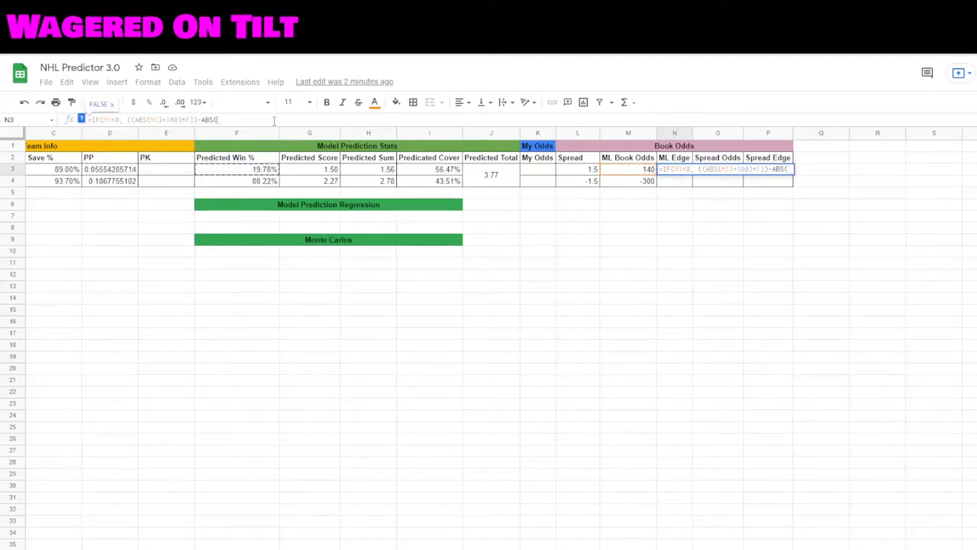
text(M3)
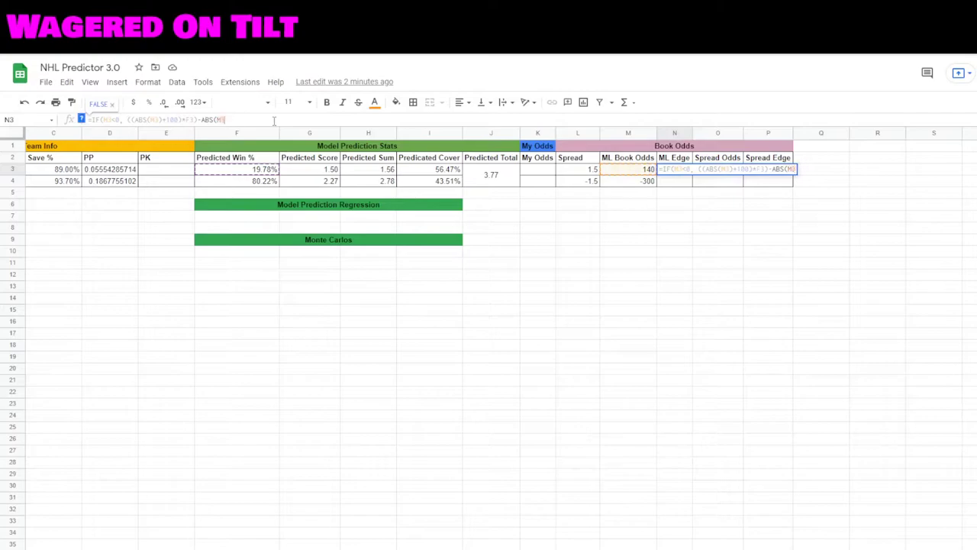
text()/)
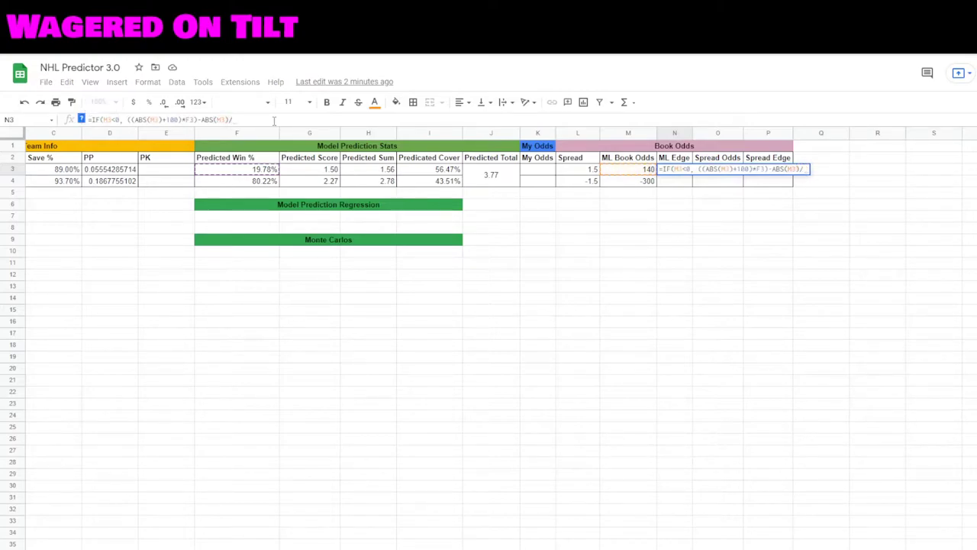
text(ABS)
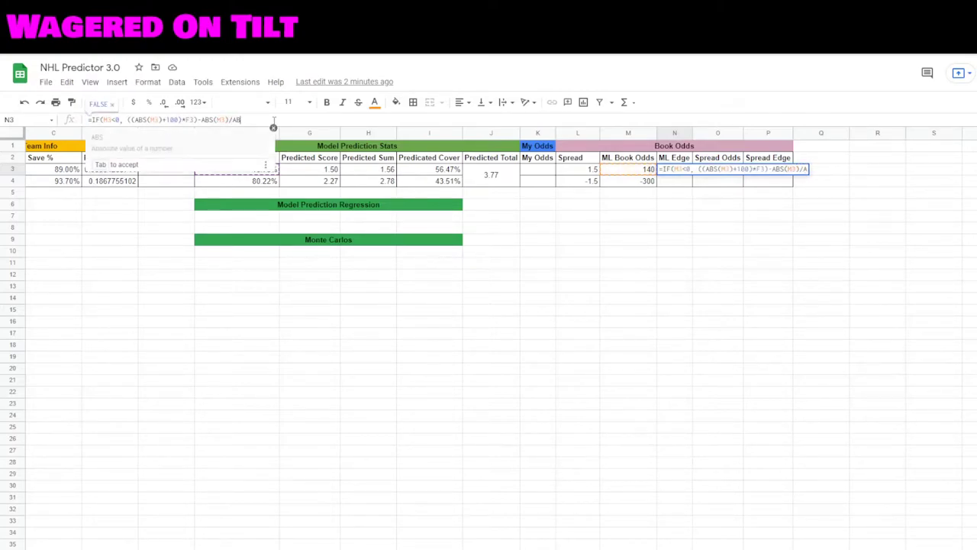
text(()
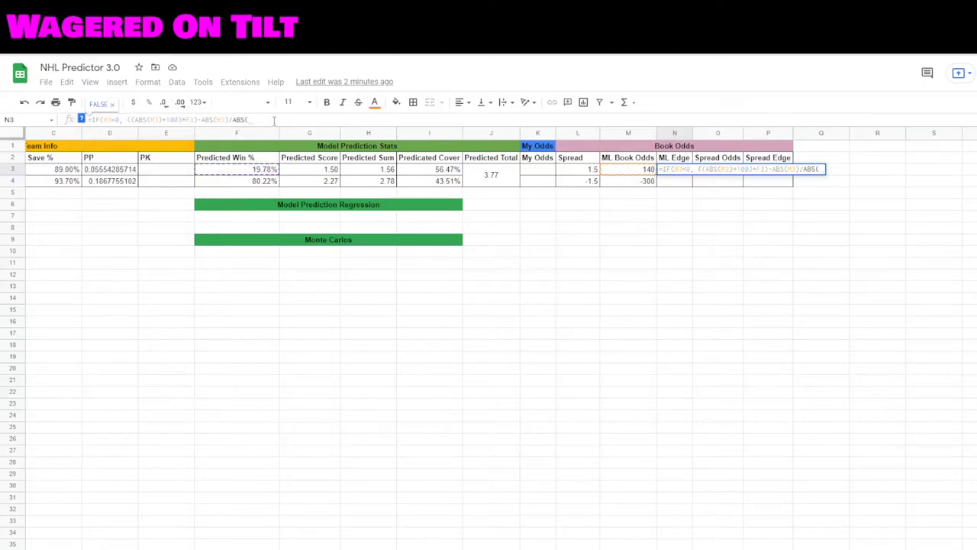
text(M)
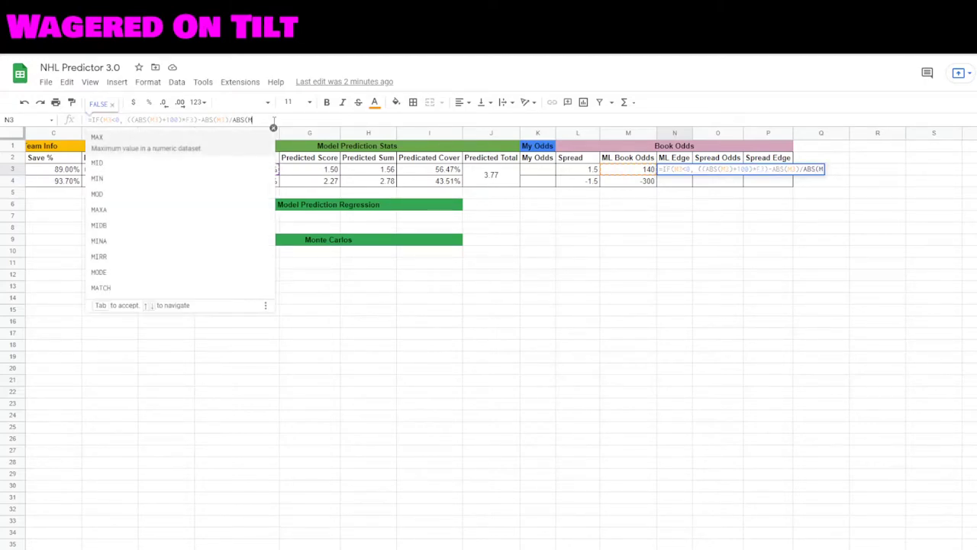
text(3))
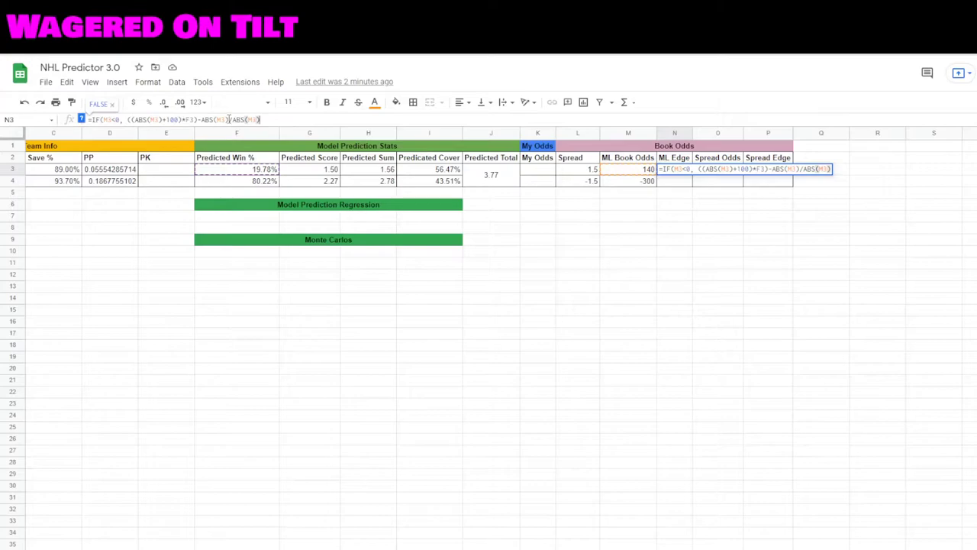
click(228, 120)
text())
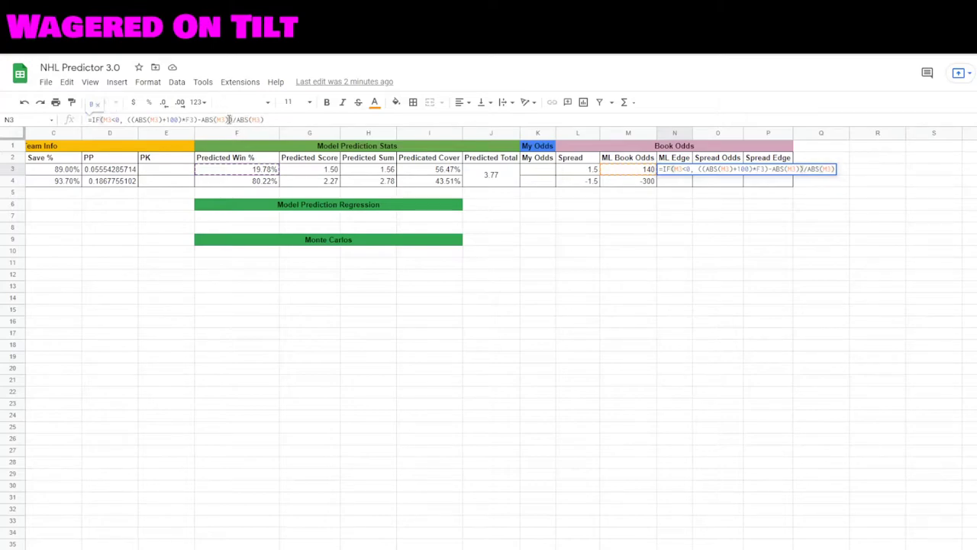
click(289, 119)
Step: Add the positive-odds branch (((ABS(M3)+100)*F3)-100)/100 and commit the ML Edge formula
text(,)
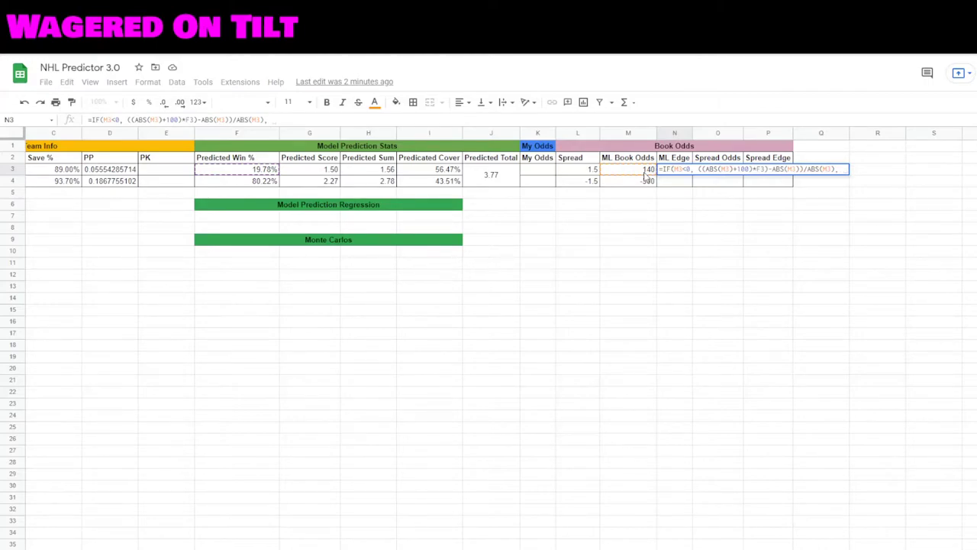
text( AB)
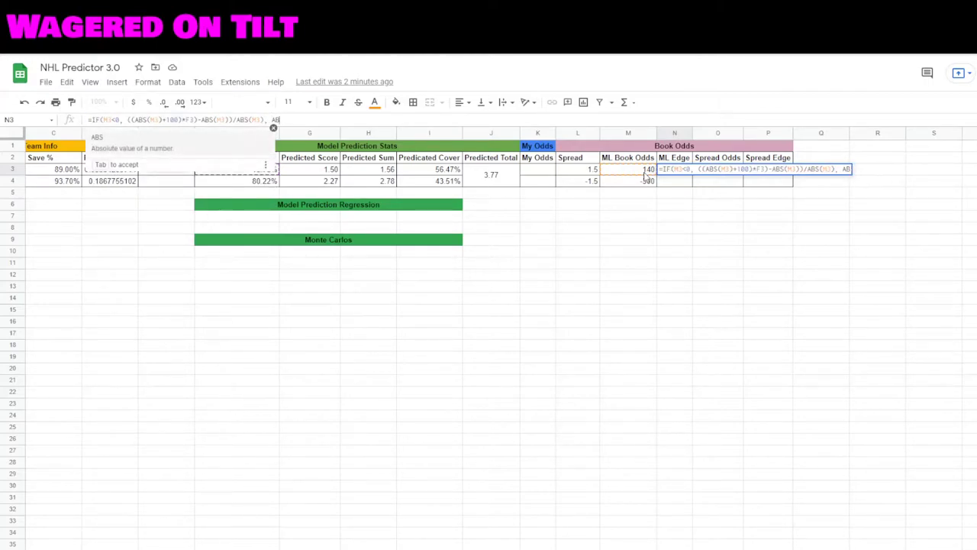
text(S()
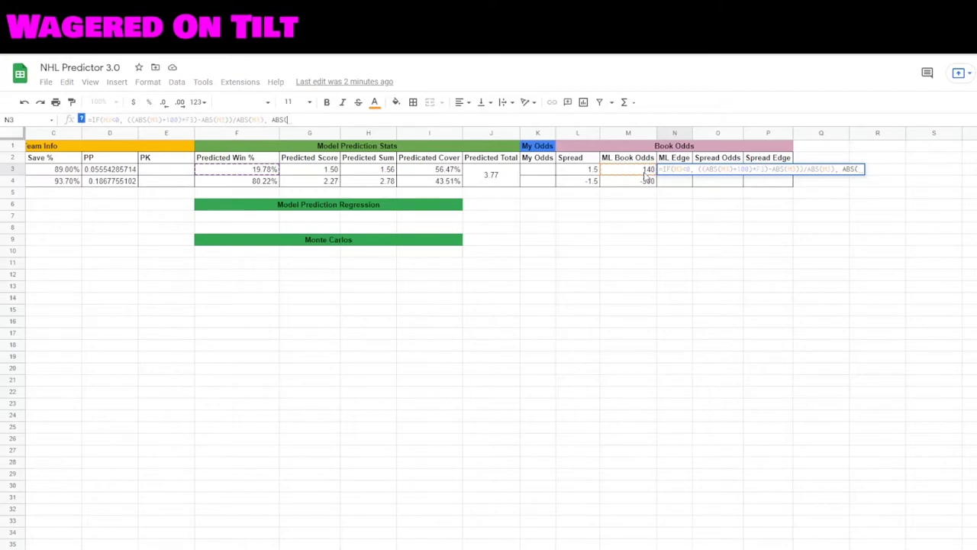
click(644, 173)
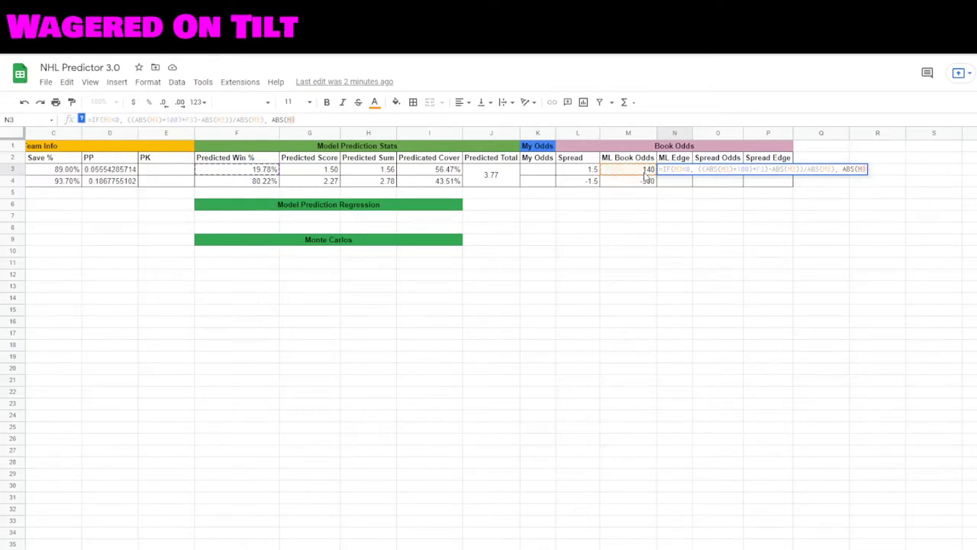
text()+100)
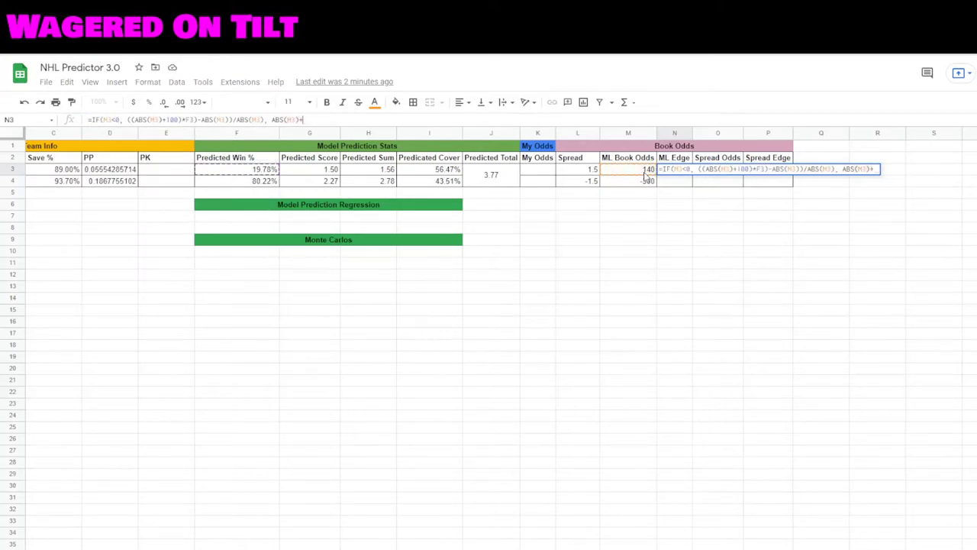
text()*F)
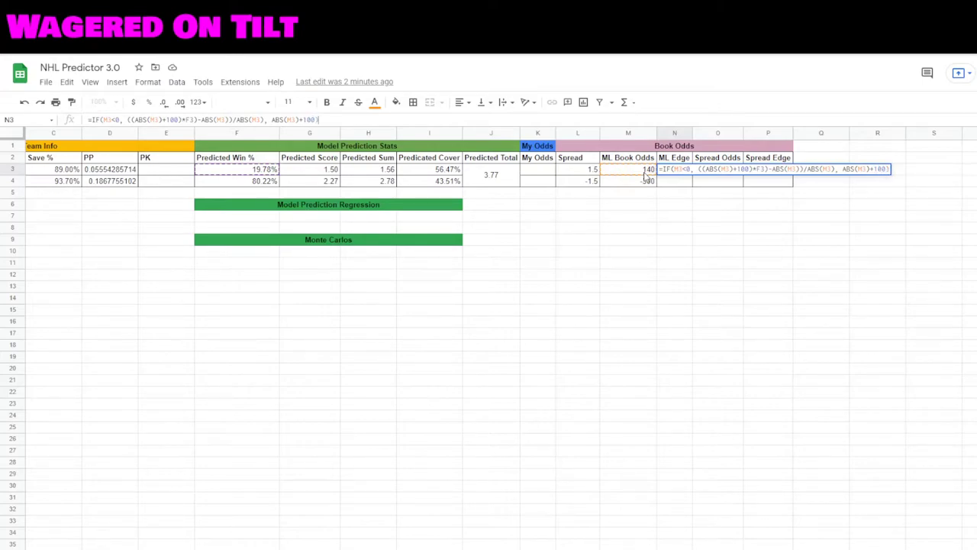
text(3)
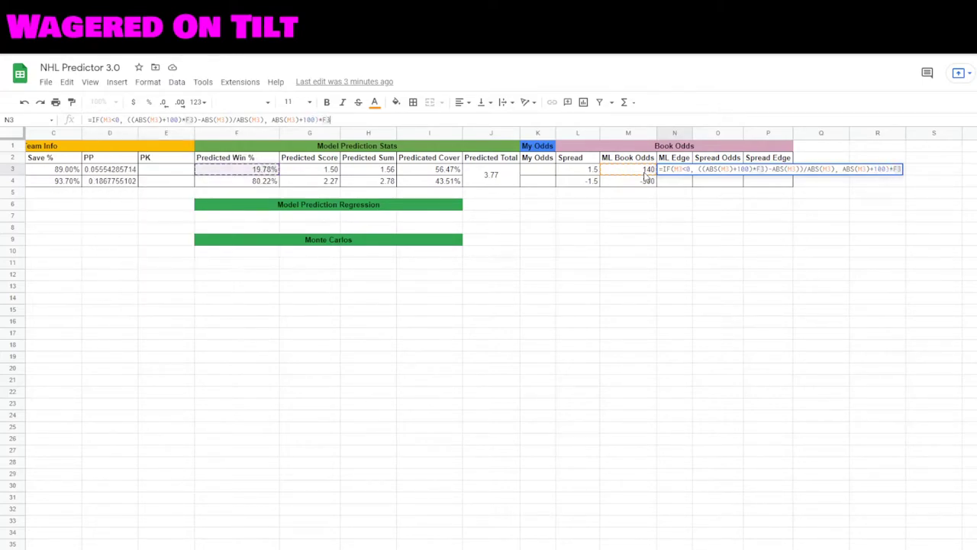
text(-)
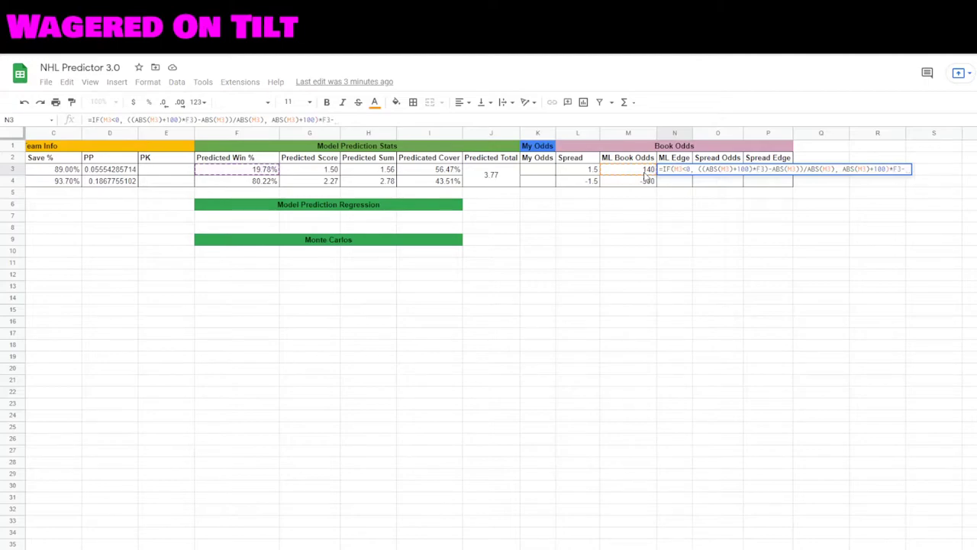
text(199)
key(BackSpace)
key(BackSpace)
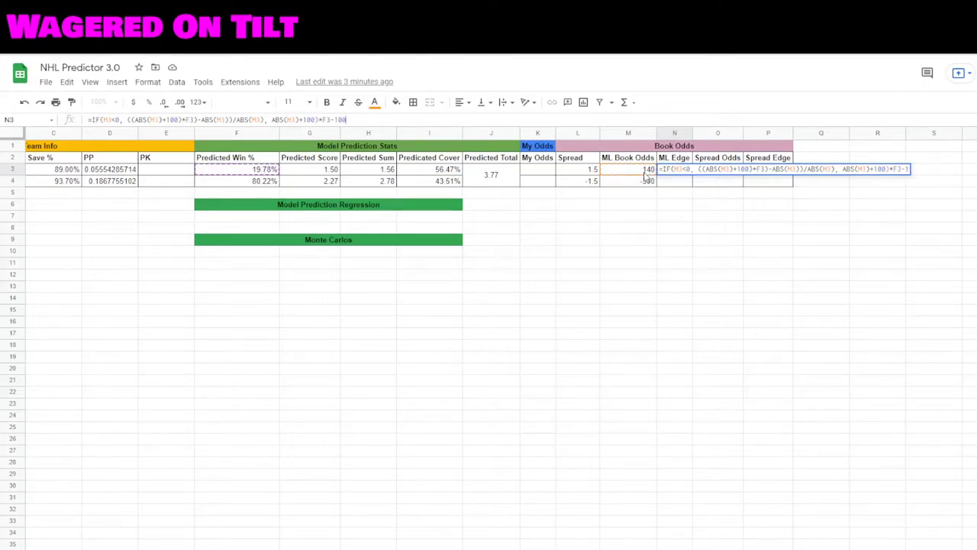
text(00)/100)
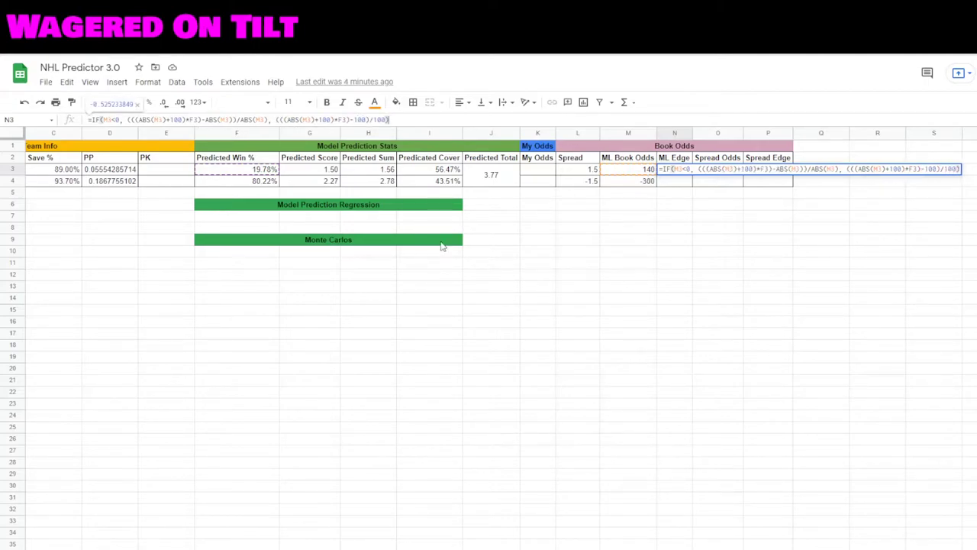
key(Return)
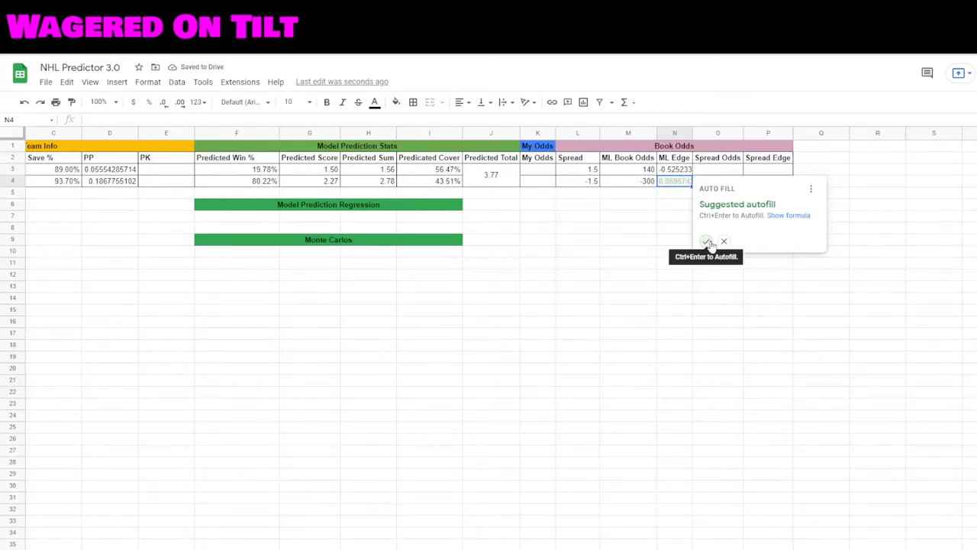
Step: Autofill N4 and format N3:N4 as percent, showing -52.52% and 6.96%
click(706, 243)
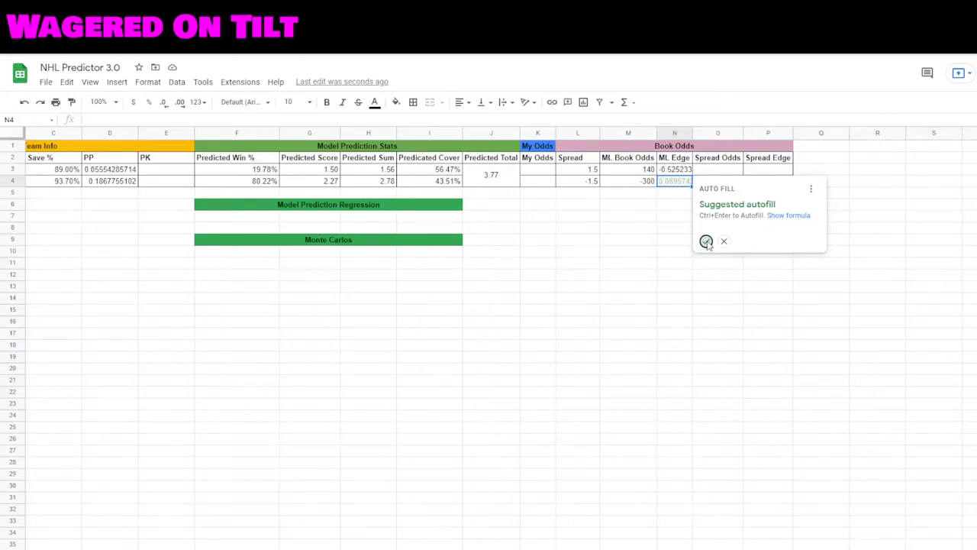
drag(679, 170, 678, 181)
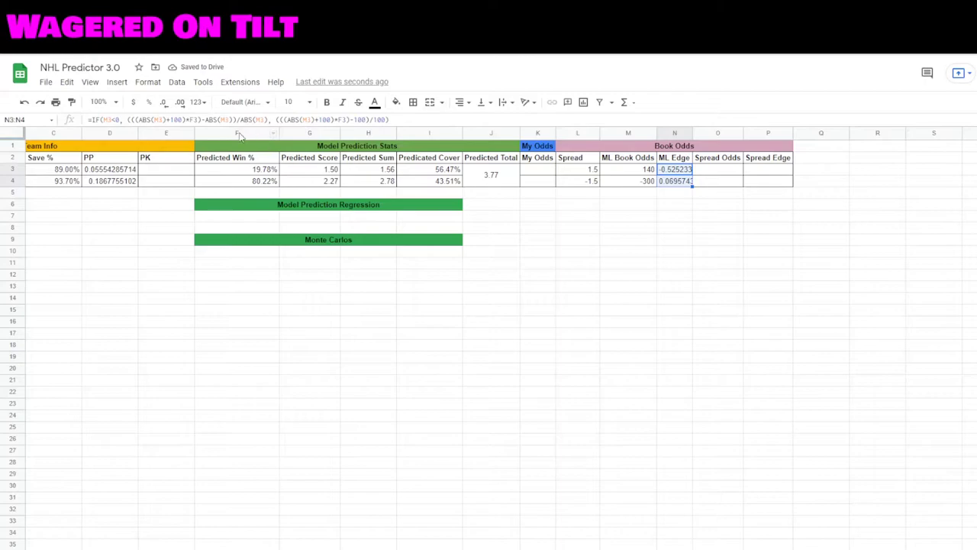
click(149, 105)
click(681, 197)
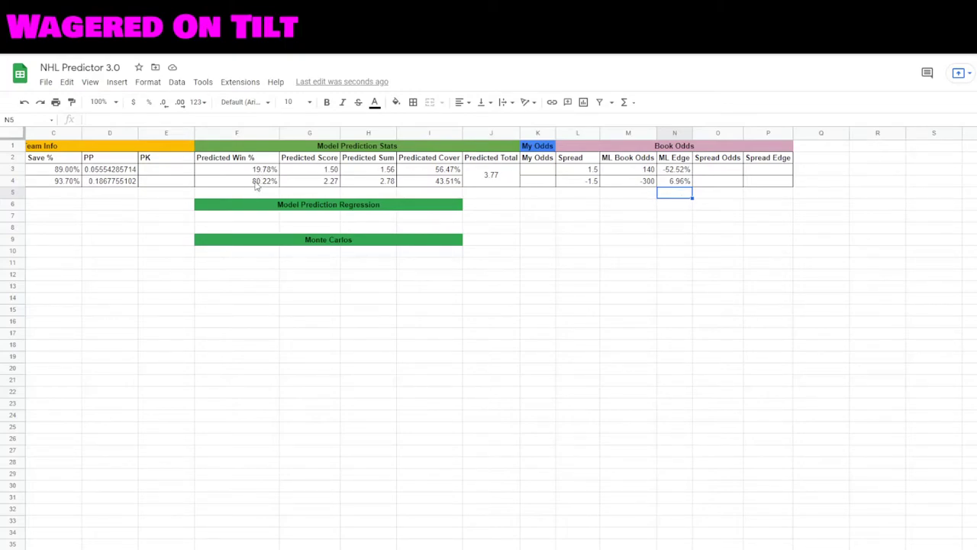
click(627, 182)
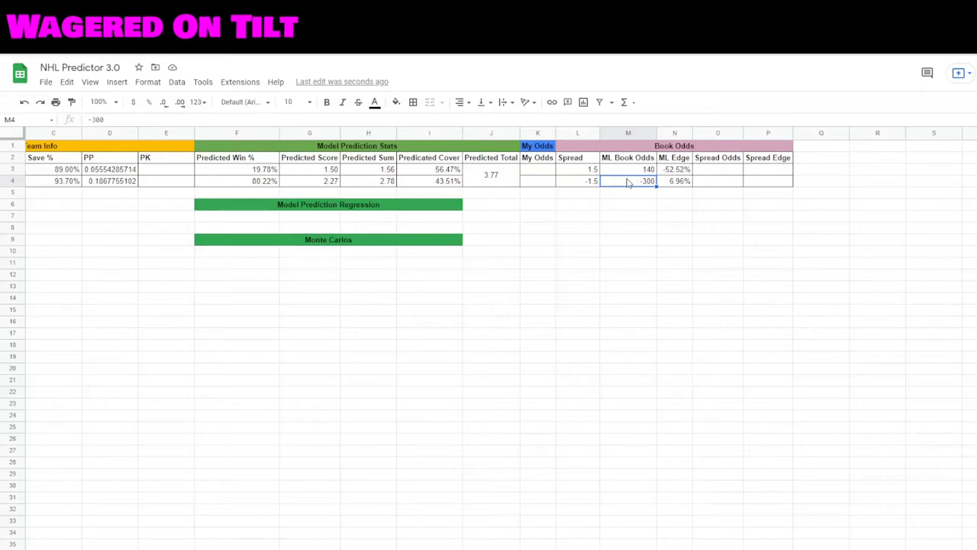
click(675, 182)
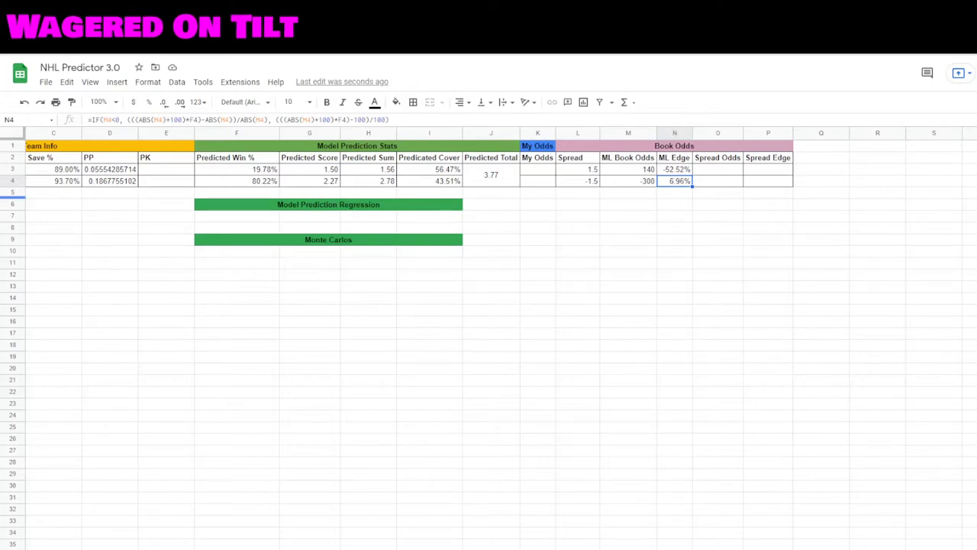
click(721, 172)
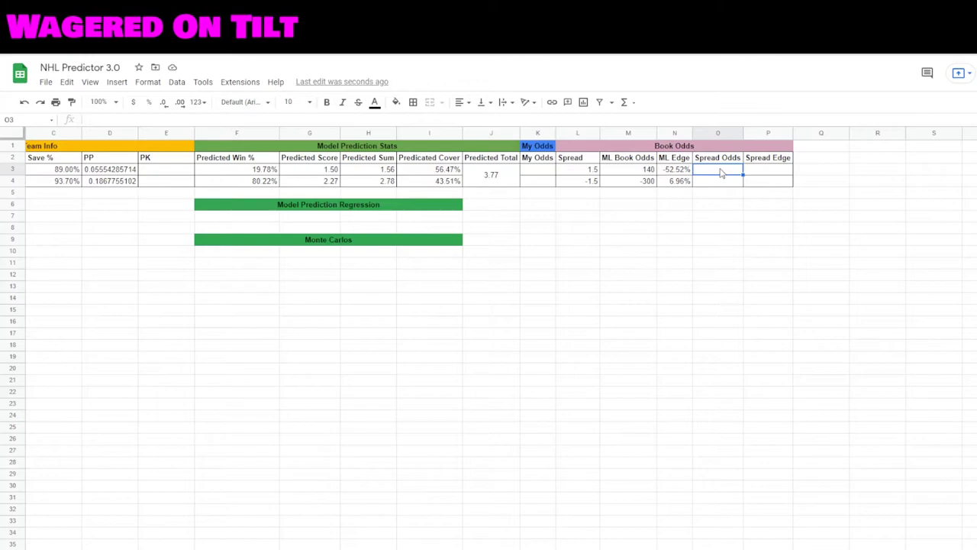
Step: Enter spread odds of -250 in O3 and 200 in O4
text(-250)
key(Return)
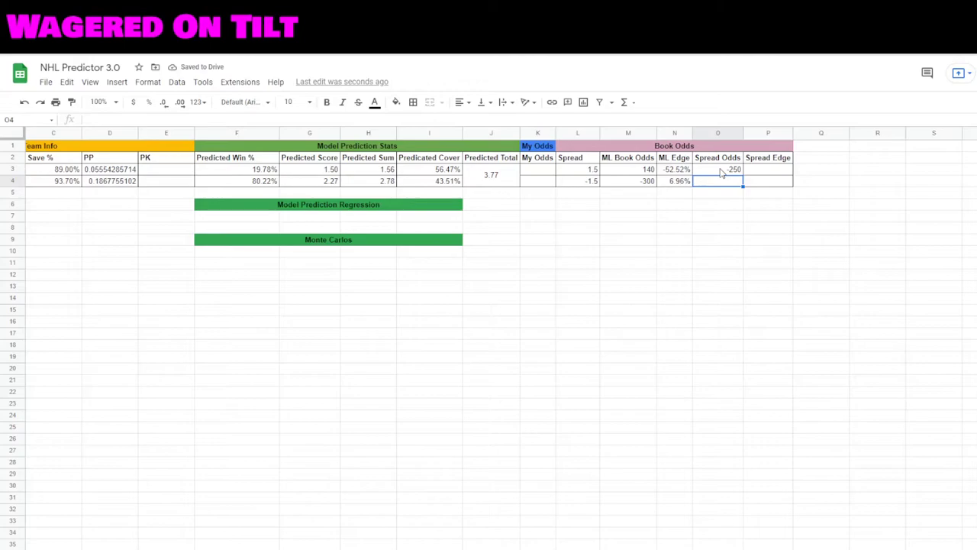
text(200)
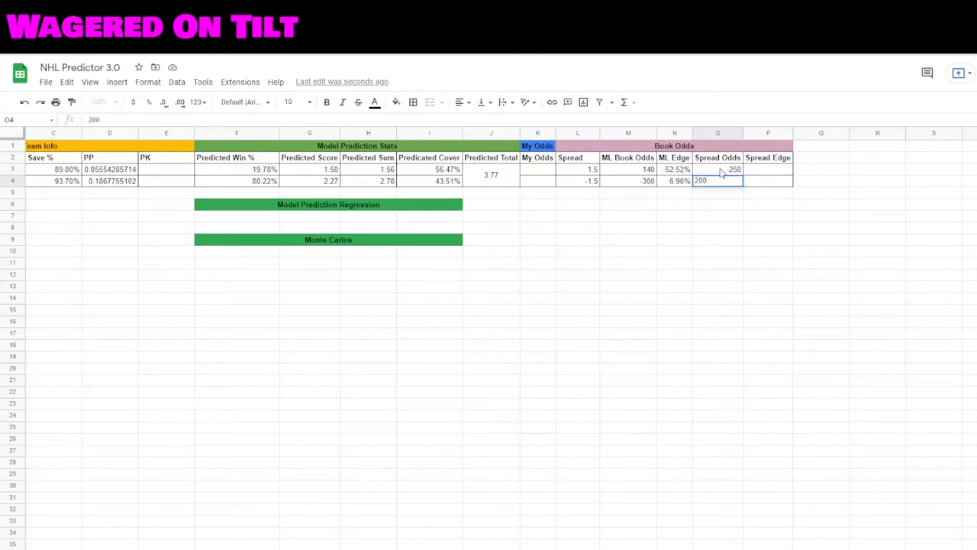
key(Tab)
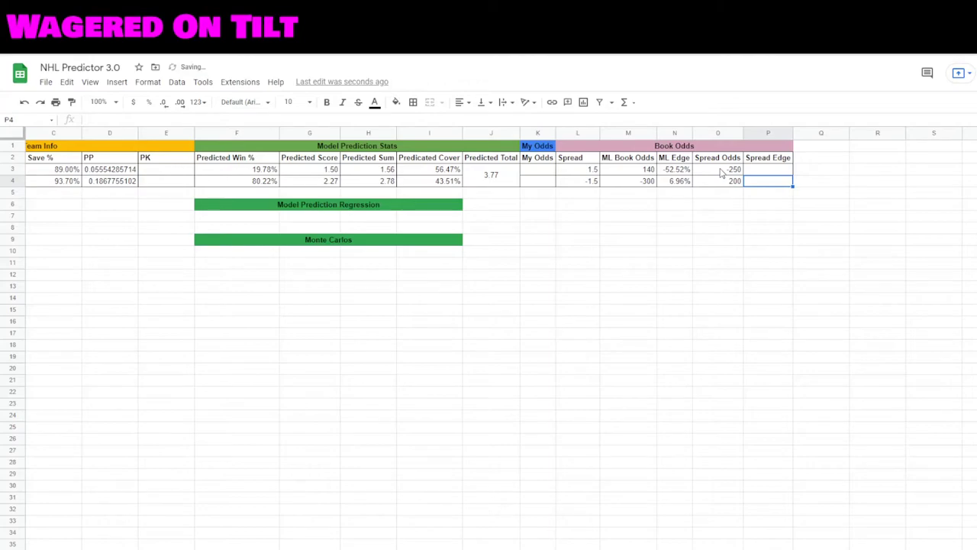
key(Up)
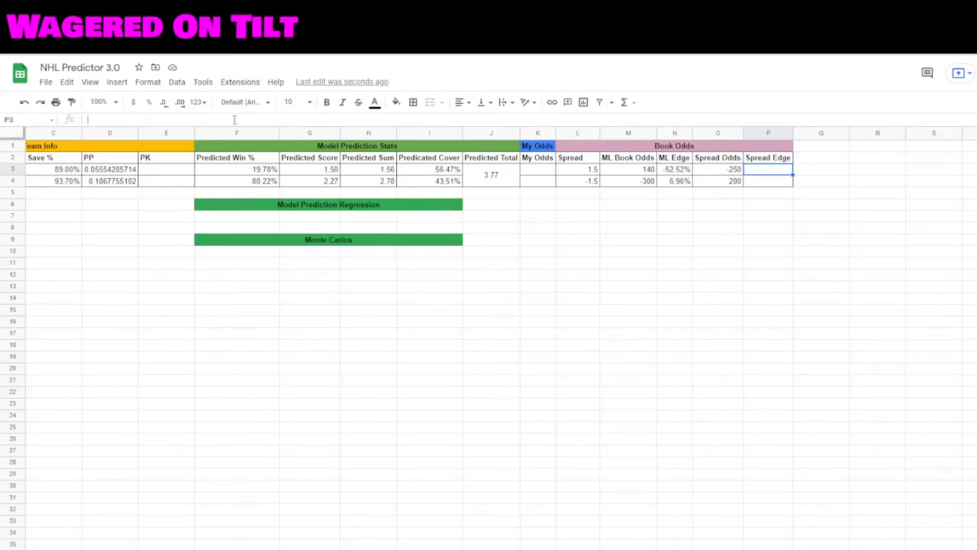
click(235, 120)
Step: Paste the IF(O3<0,…) Spread Edge formula into P3 and commit it
text(=IF(O3<0, (((ABS(O3)+100)*I3)-ABS(O3))/ABS(O3), (((ABS(O3)+100)*I3)-100)/100))
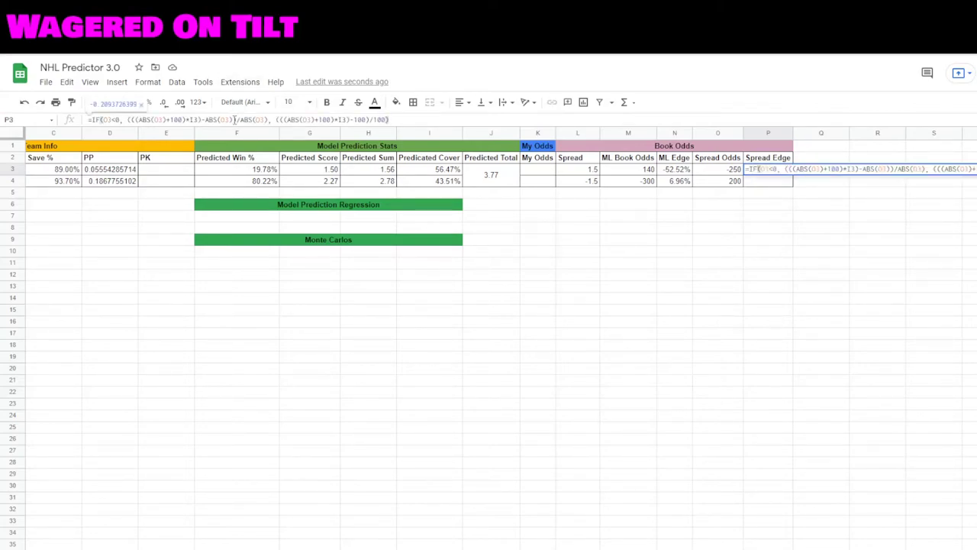
click(109, 120)
key(Return)
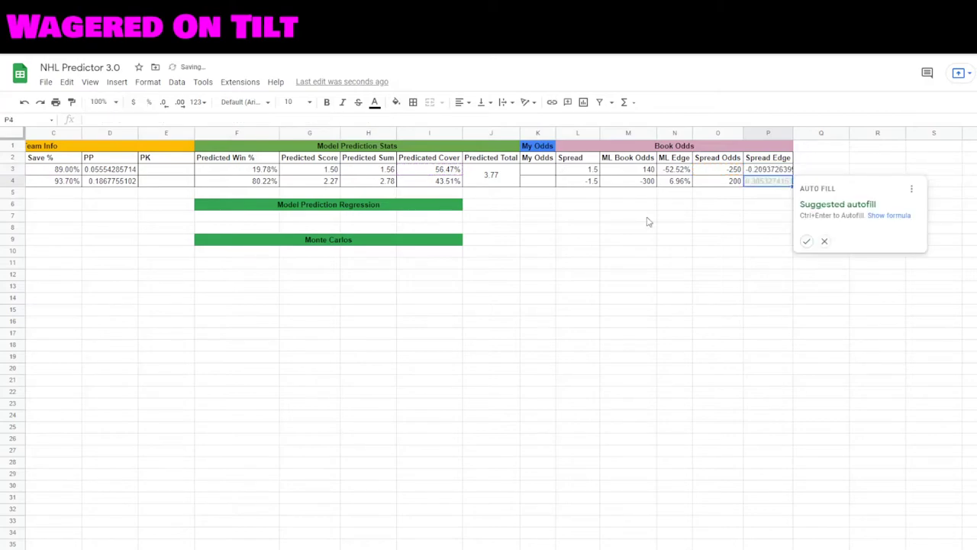
Step: Autofill P4 and format P3:P4 as percentages, showing -20.94% and 30.53%
click(806, 242)
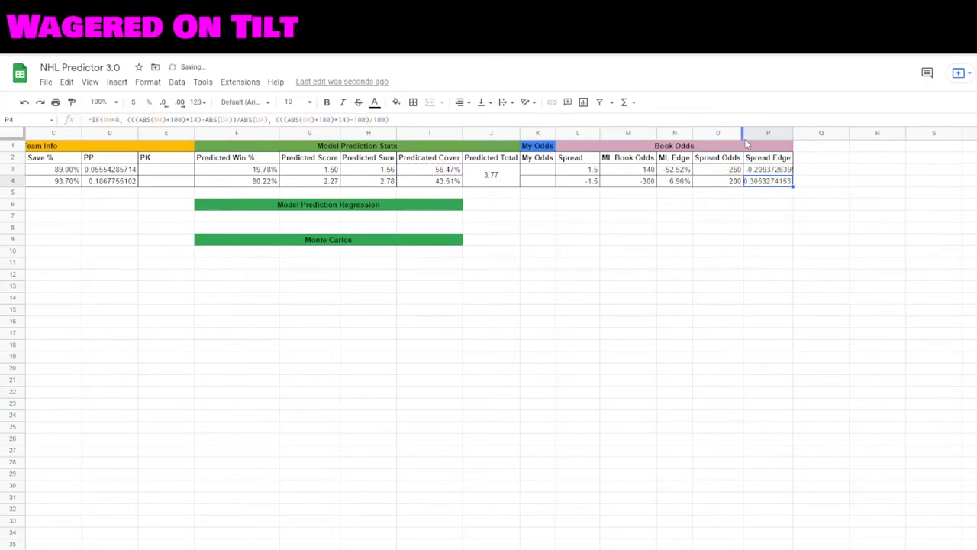
scroll(687, 228, right, 2)
click(606, 251)
drag(657, 169, 649, 188)
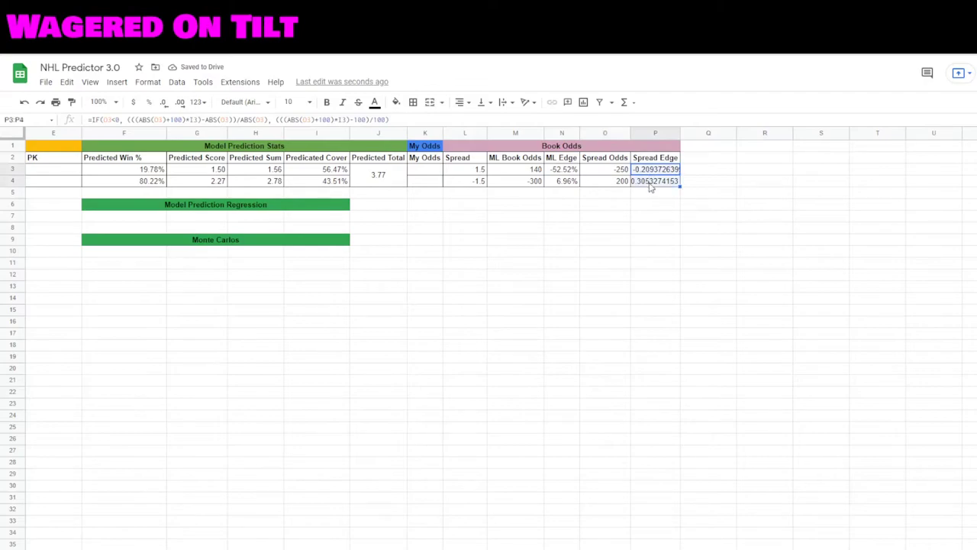
click(149, 102)
click(448, 219)
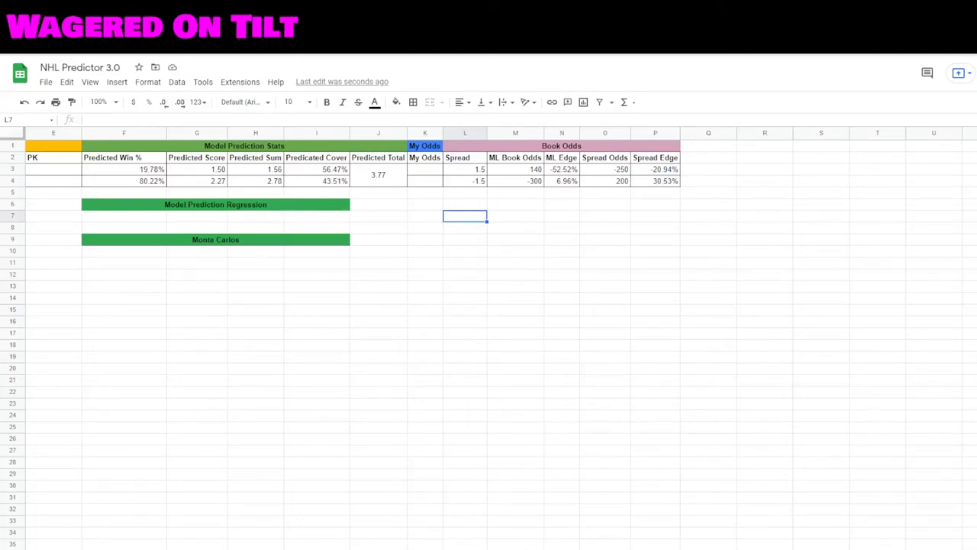
click(522, 183)
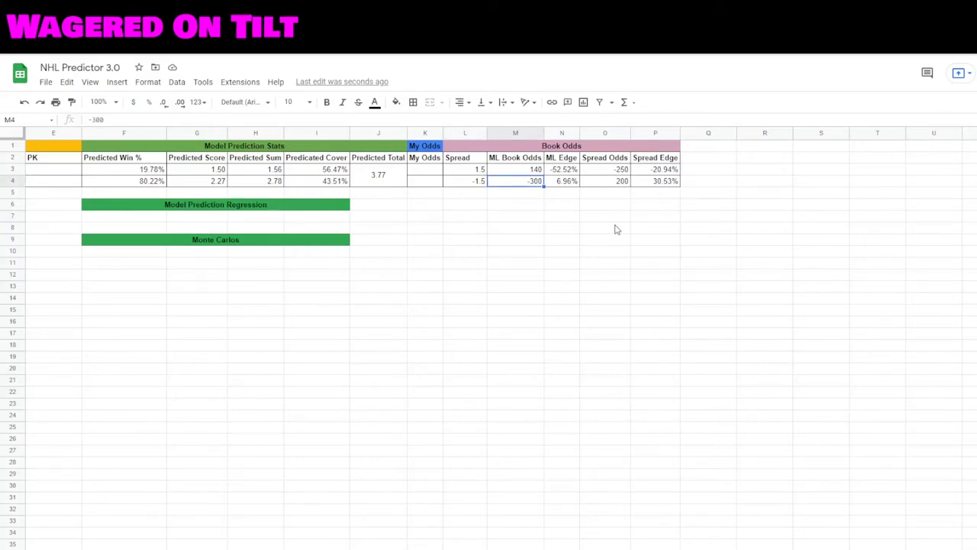
click(567, 182)
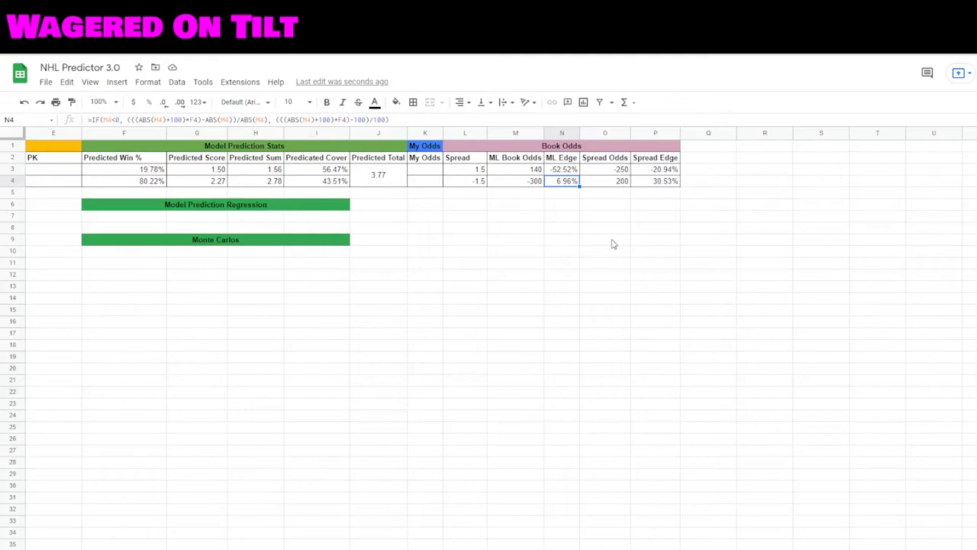
click(638, 183)
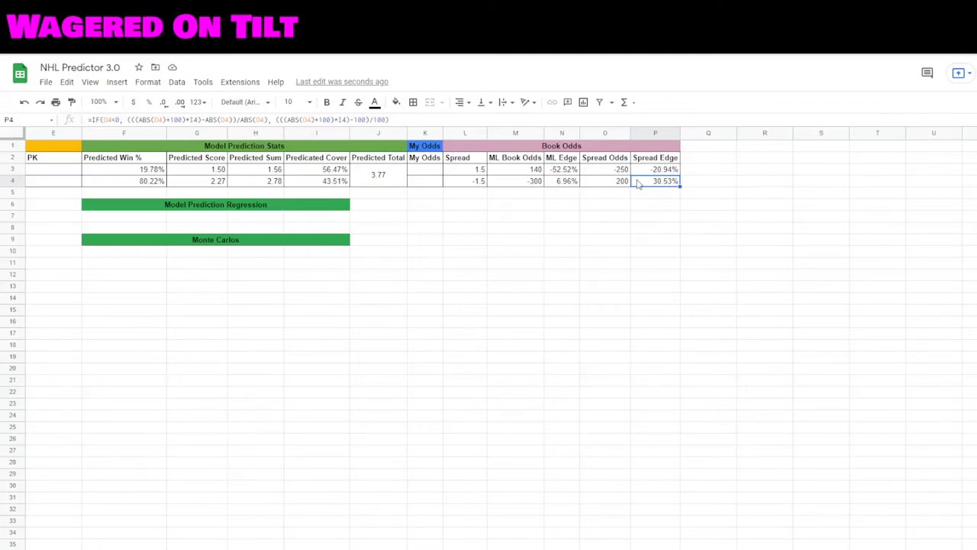
click(325, 187)
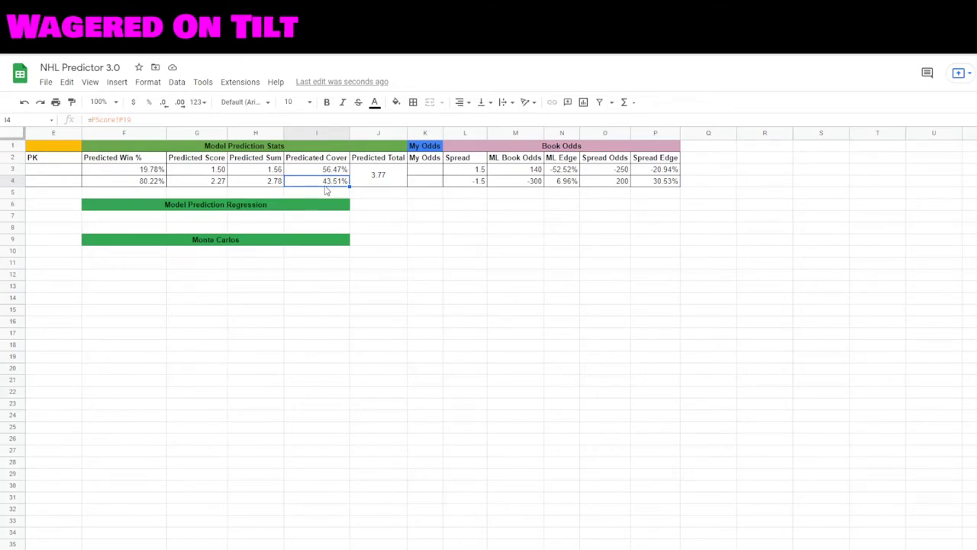
right_click(655, 182)
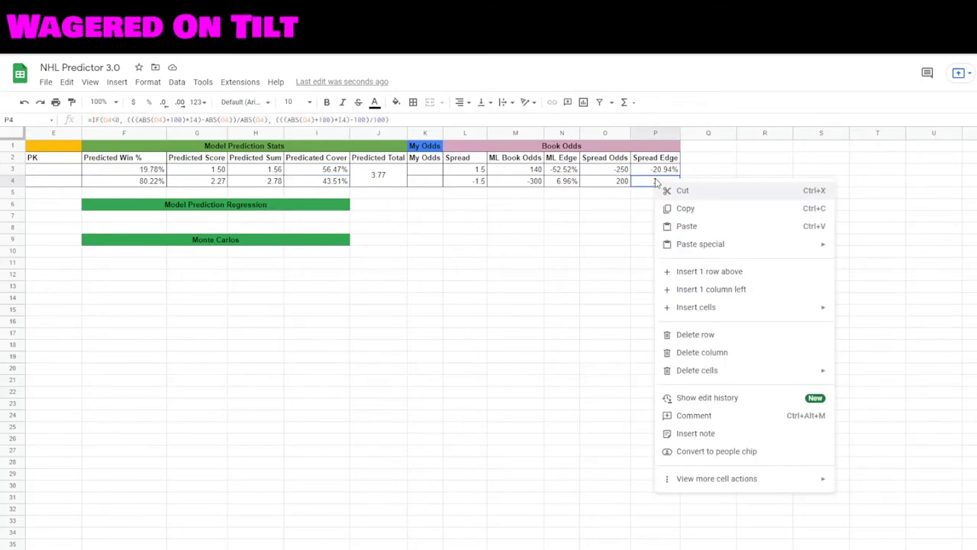
click(655, 182)
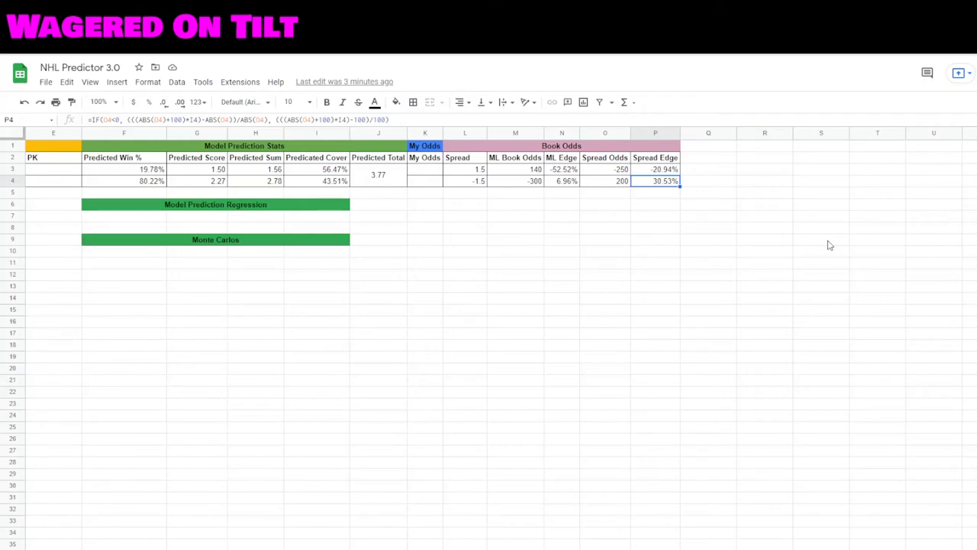
click(397, 173)
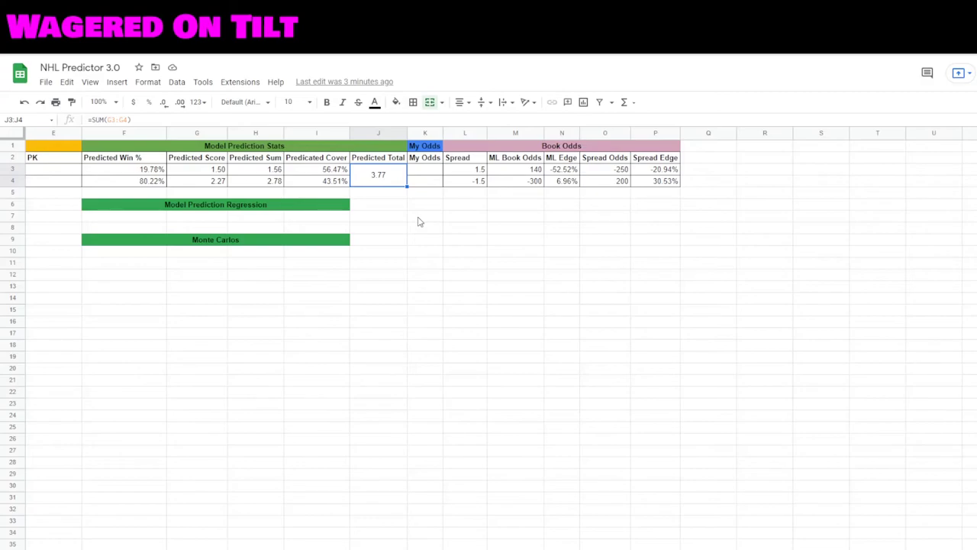
click(561, 174)
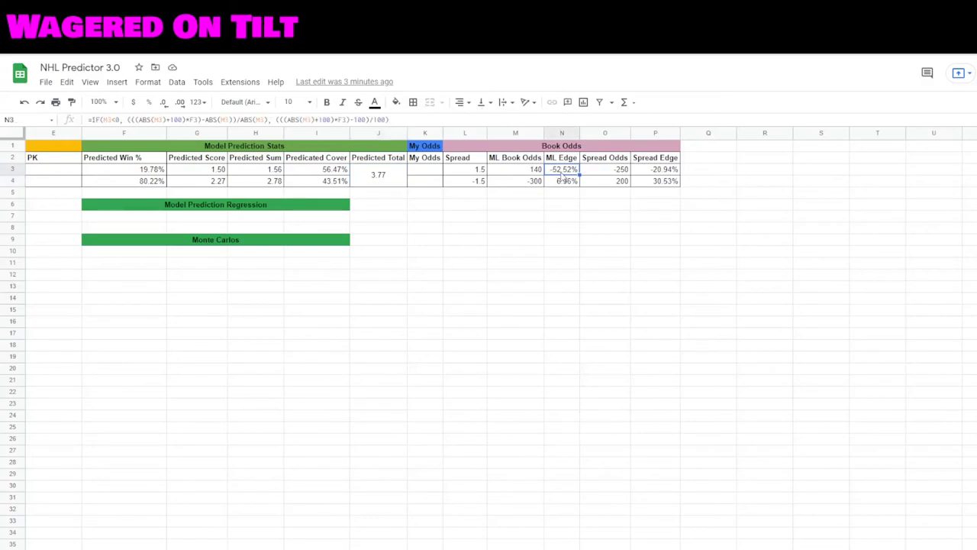
click(562, 183)
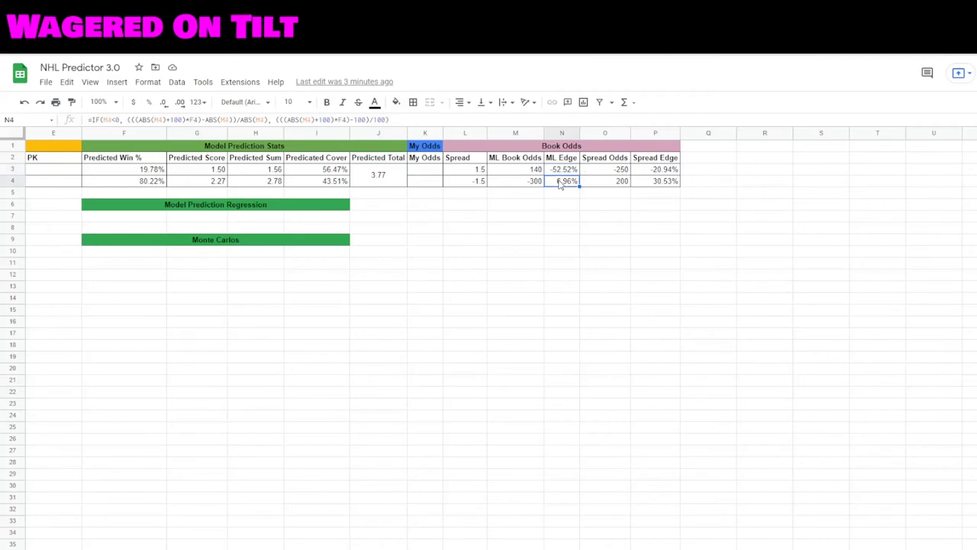
click(670, 181)
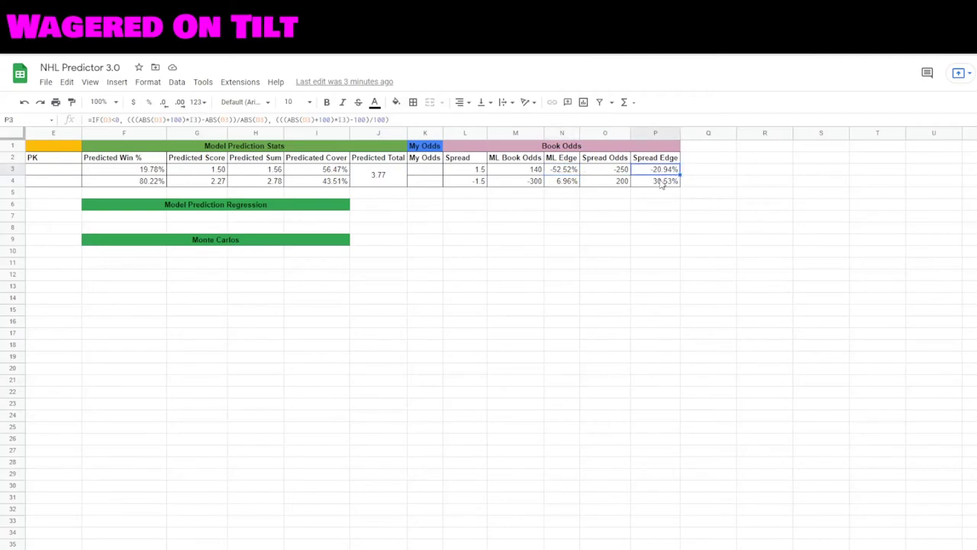
scroll(191, 482, left, 5)
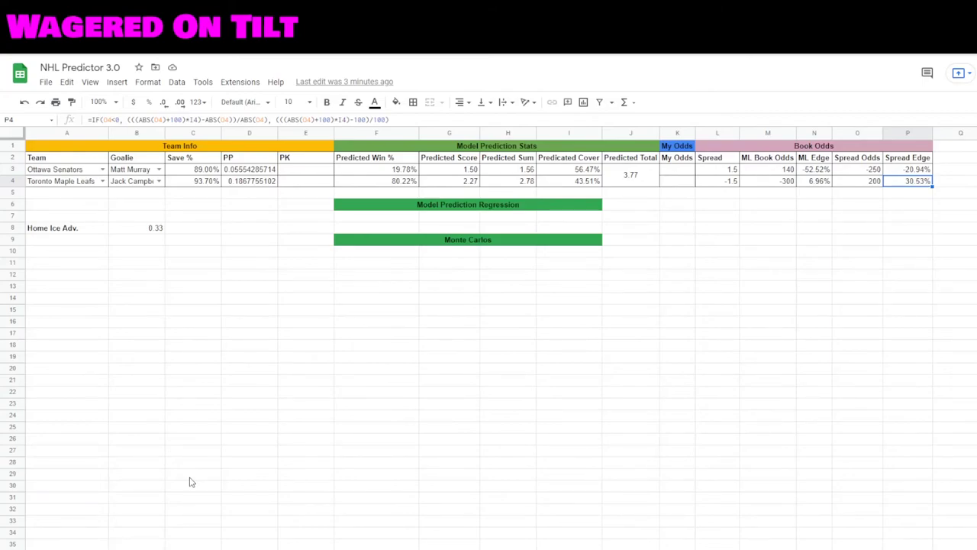
click(670, 183)
click(678, 175)
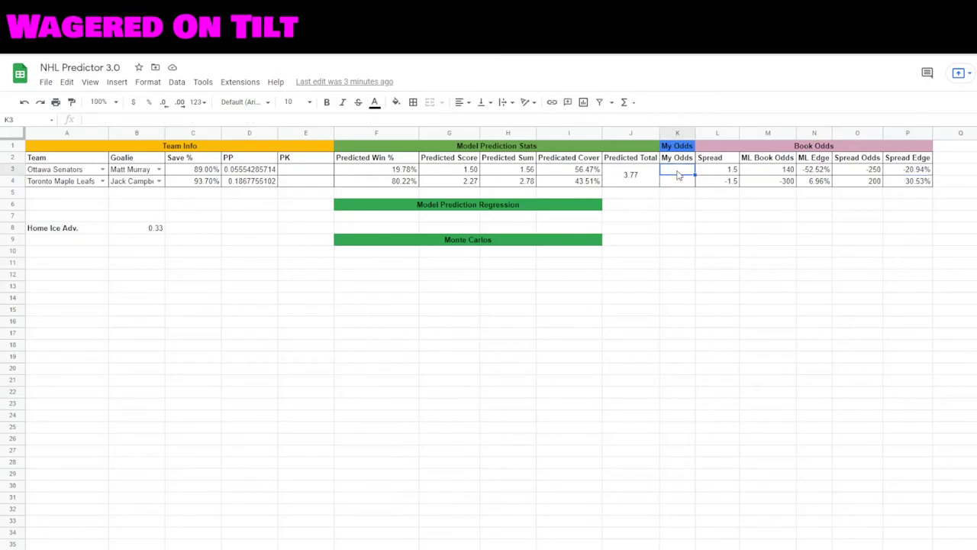